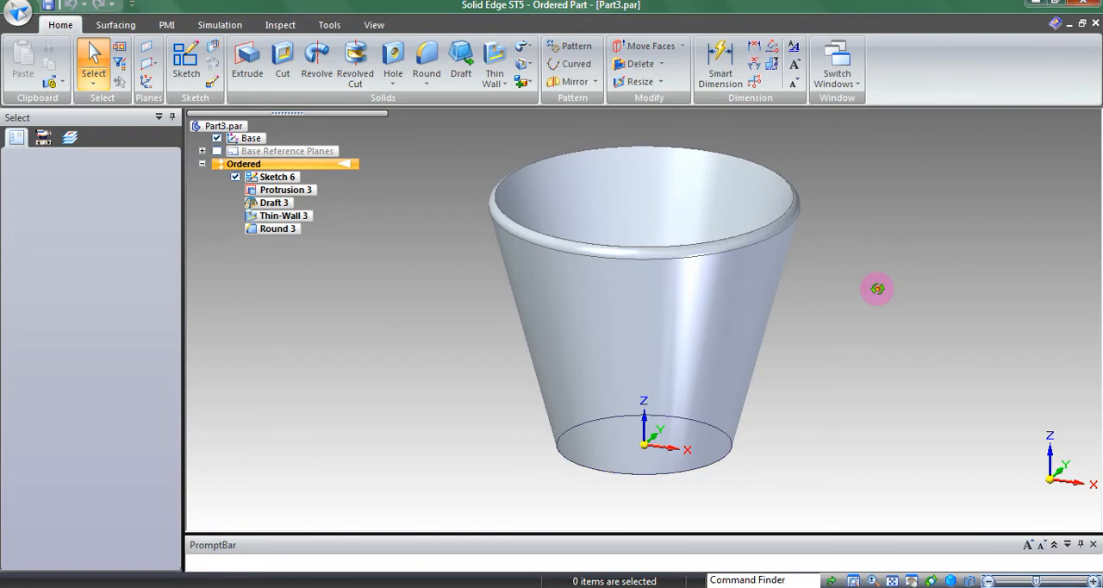
{"action": "middle_click_drag", "start_coordinate": [877, 288], "coordinate": [870, 359]}
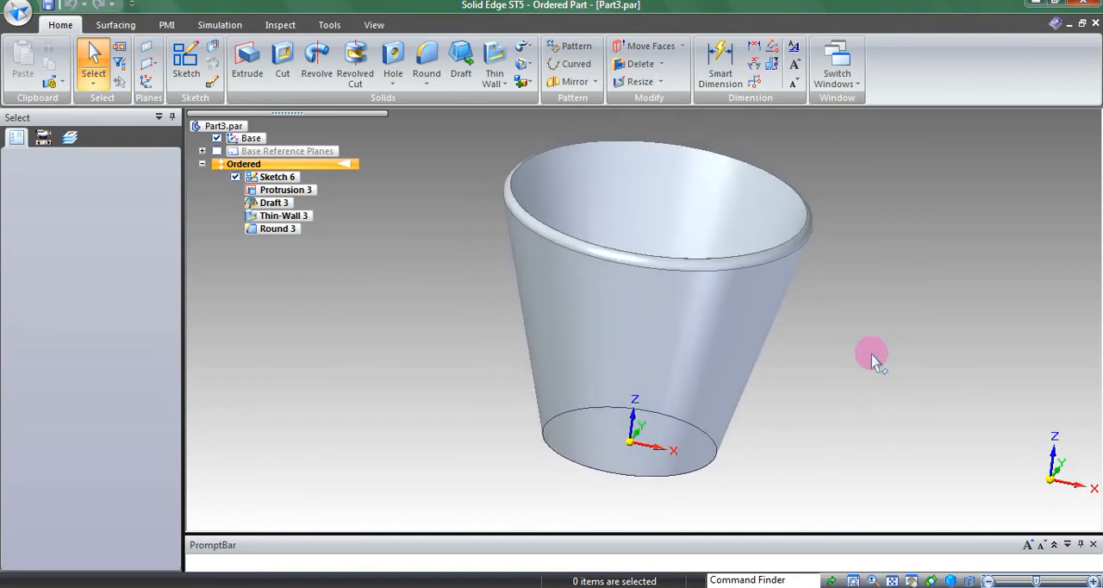
{"action": "middle_click_drag", "start_coordinate": [785, 465], "coordinate": [810, 202]}
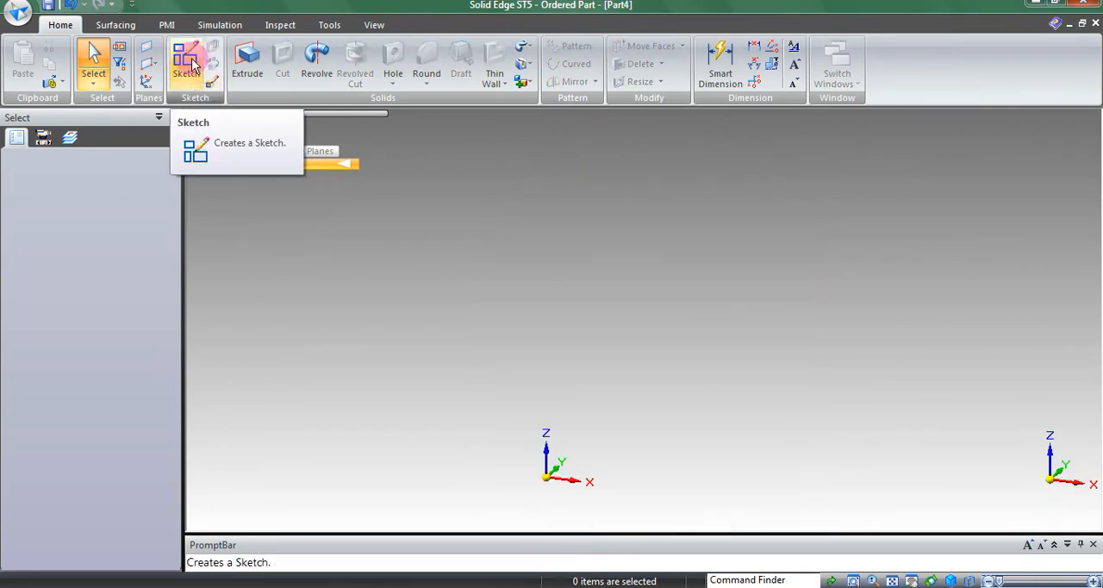
Step: Start a sketch on the vertical XZ base plane and draw a 150 mm vertical line up from the origin
{"action": "left_click", "coordinate": [189, 62]}
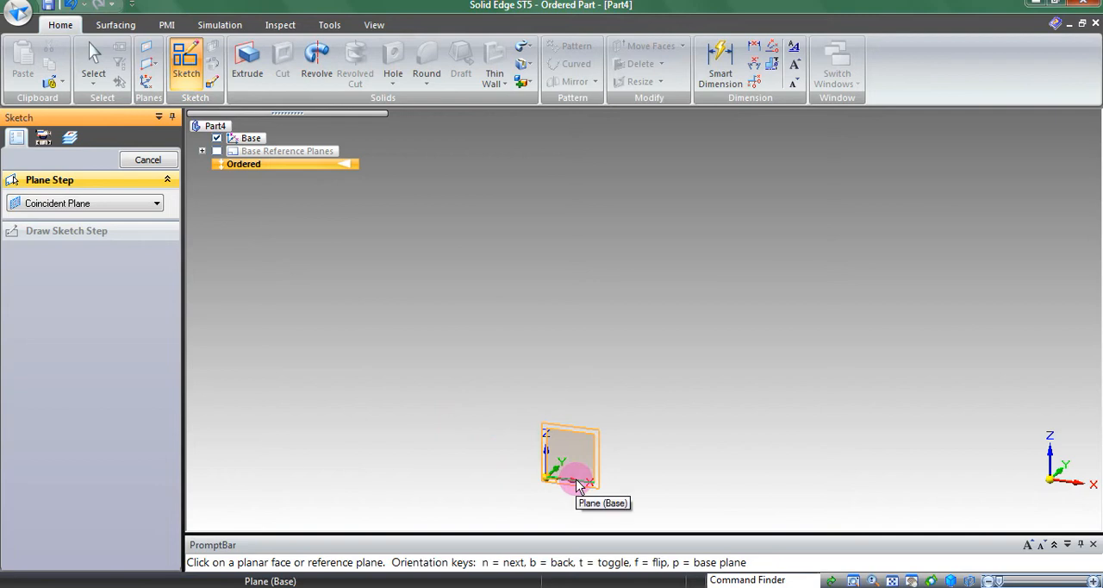
{"action": "left_click", "coordinate": [576, 482]}
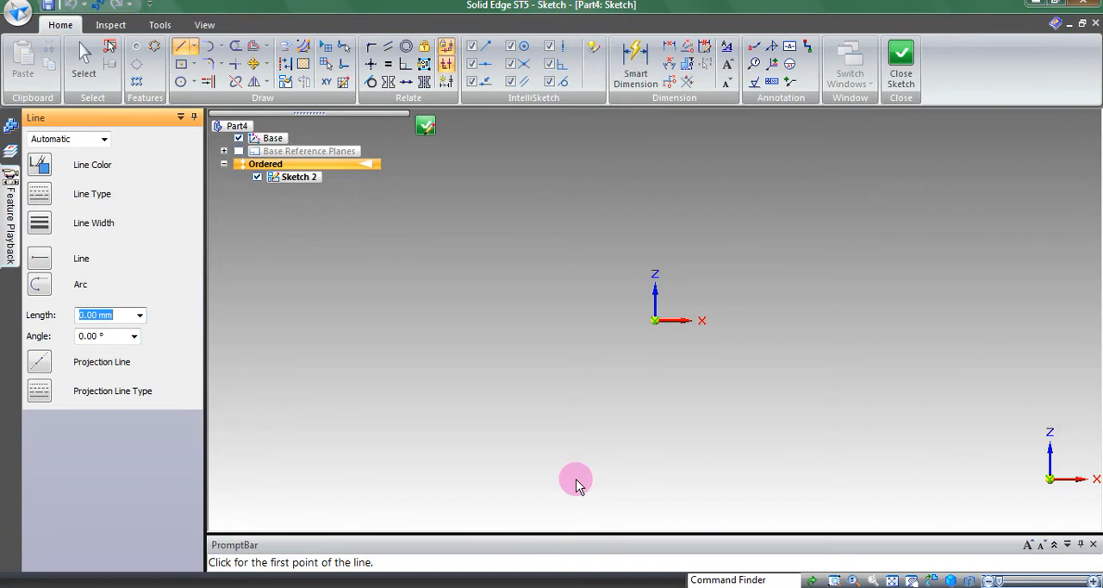
{"action": "left_click", "coordinate": [181, 46]}
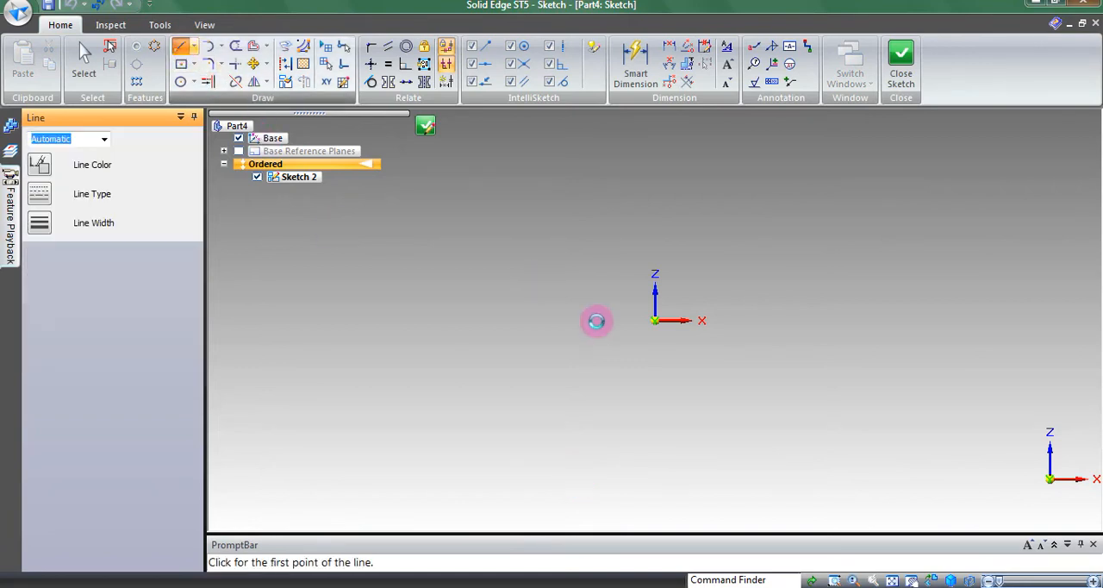
{"action": "left_click", "coordinate": [654, 320]}
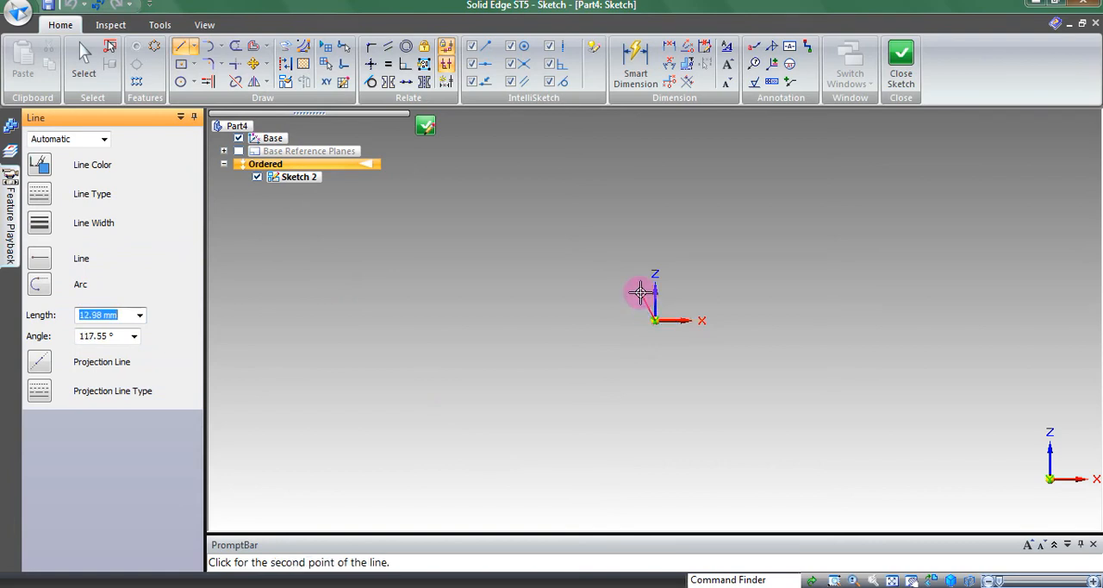
{"action": "type", "text": "150"}
{"action": "key", "text": "Tab"}
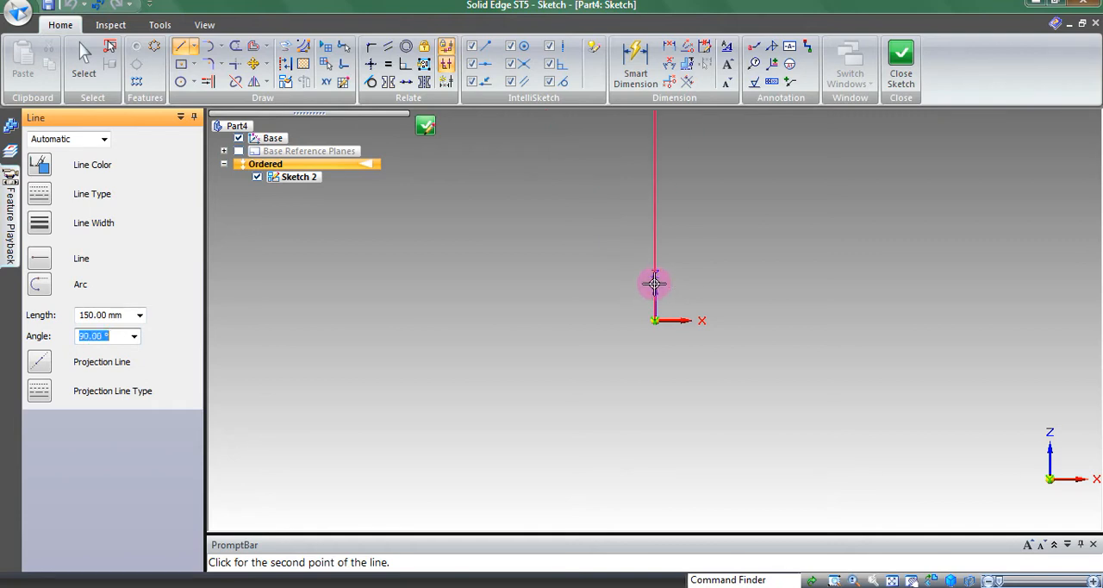
{"action": "left_click", "coordinate": [654, 284]}
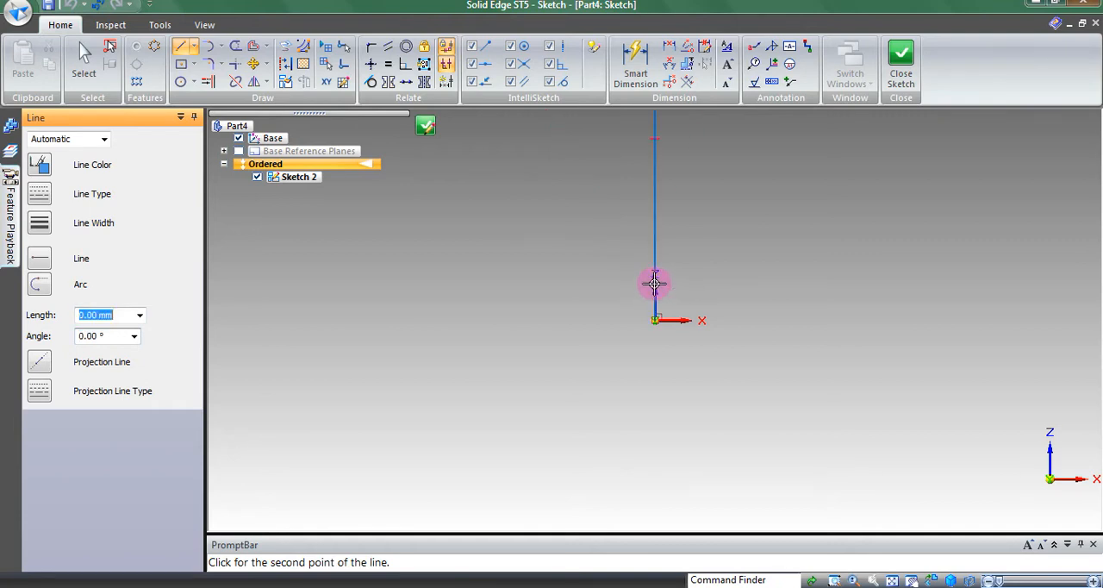
{"action": "left_click", "coordinate": [892, 579]}
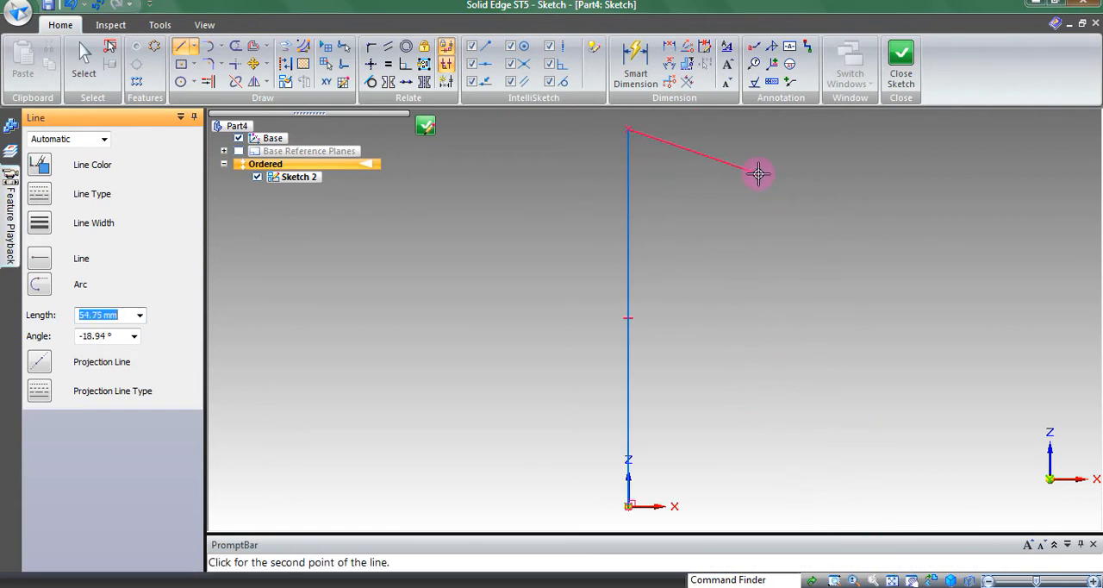
{"action": "key", "text": "Escape"}
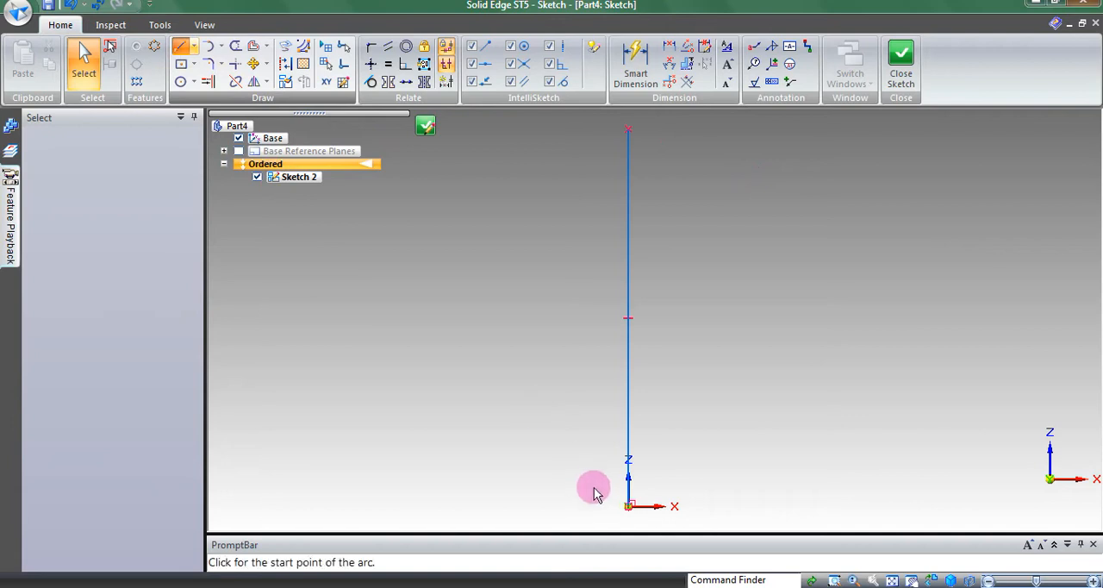
Step: Draw a 50 mm horizontal base line from the origin along the X axis
{"action": "key", "text": "l"}
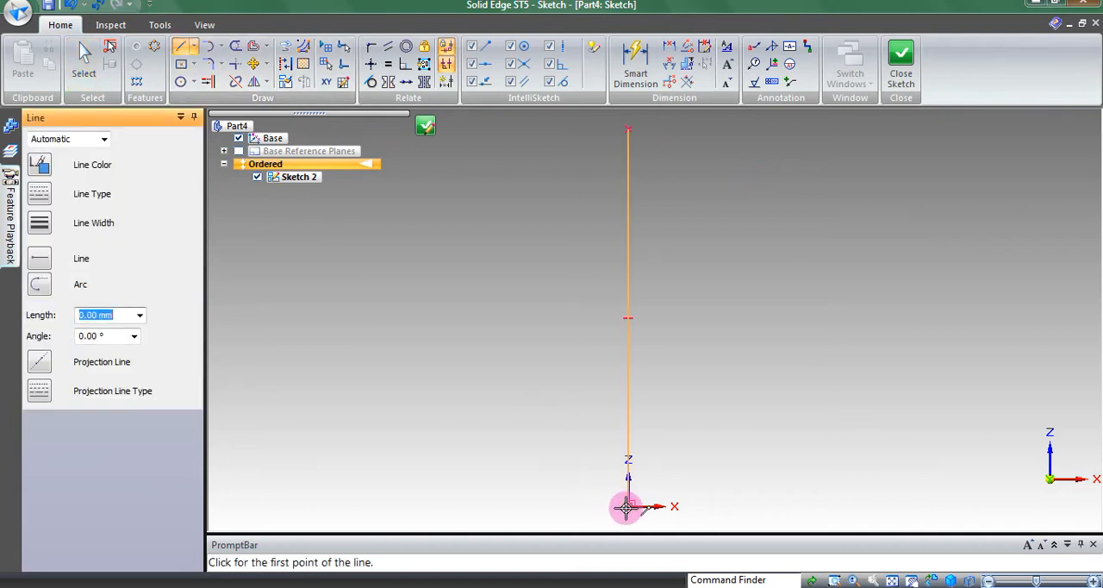
{"action": "left_click", "coordinate": [626, 506]}
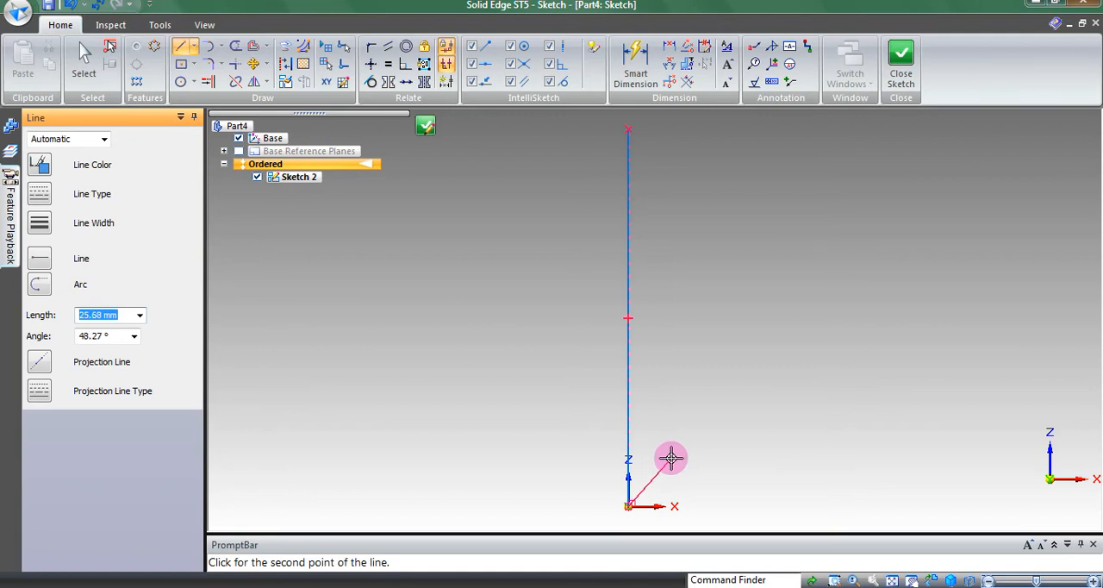
{"action": "type", "text": "50"}
{"action": "key", "text": "Tab"}
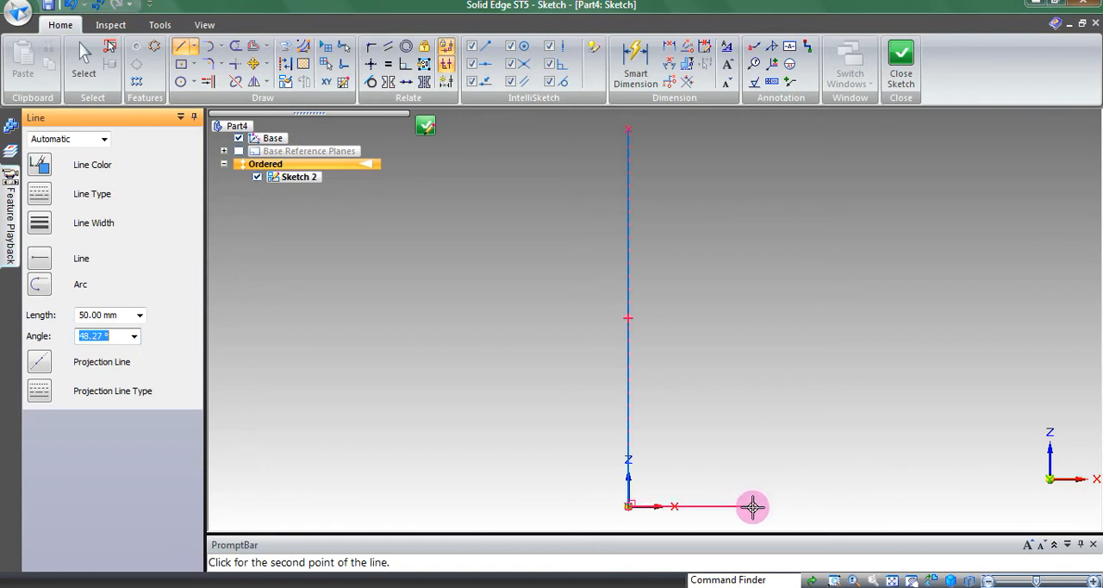
{"action": "key", "text": "Tab"}
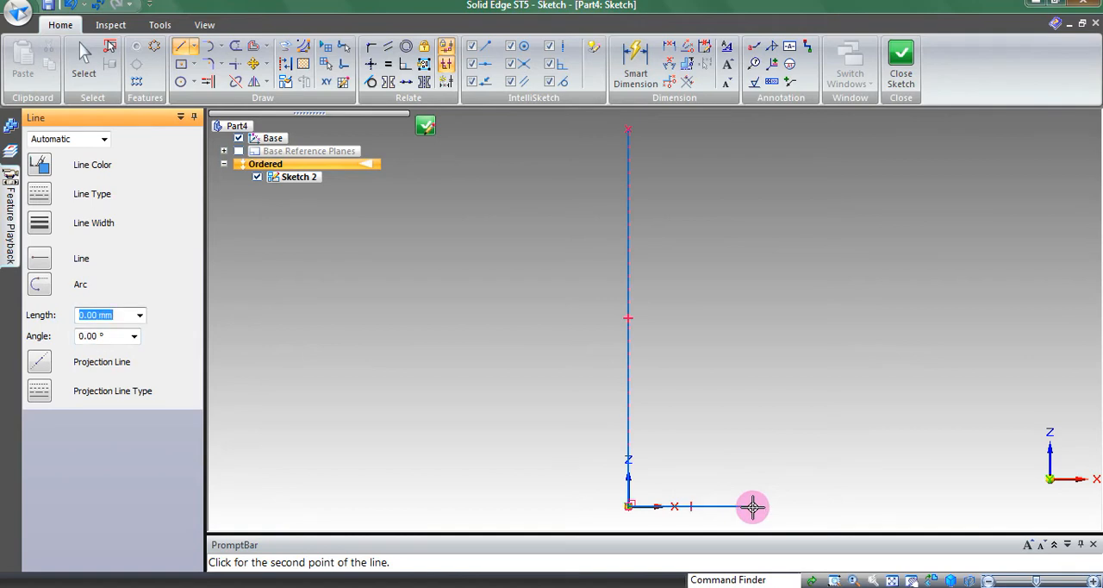
{"action": "left_click", "coordinate": [752, 506]}
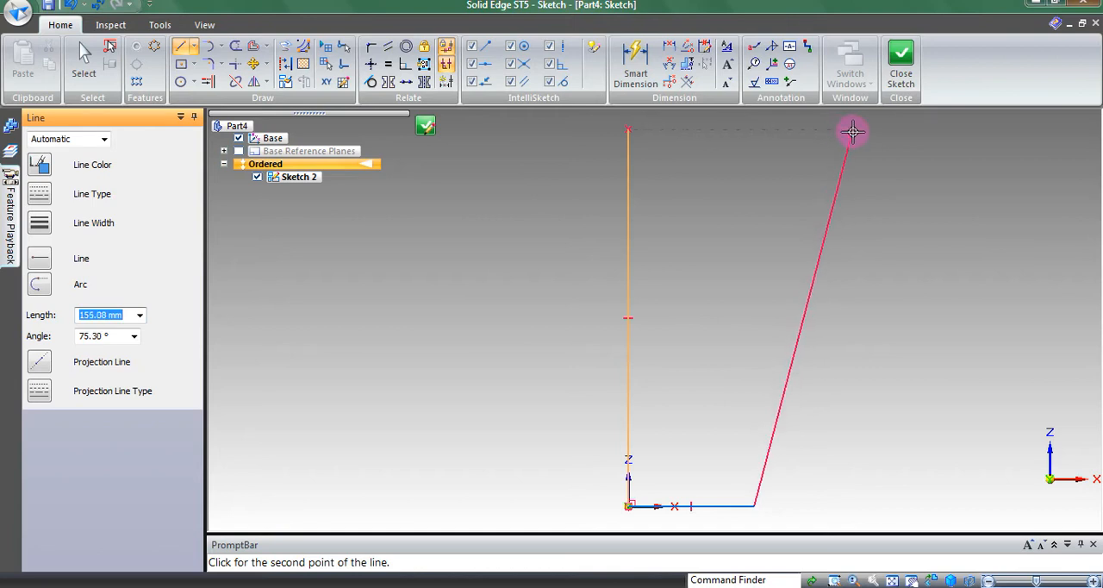
Step: Draw a 75° slanted side line up to the vertical line's height, and close the outline with a horizontal line to its upper end
{"action": "key", "text": "Tab"}
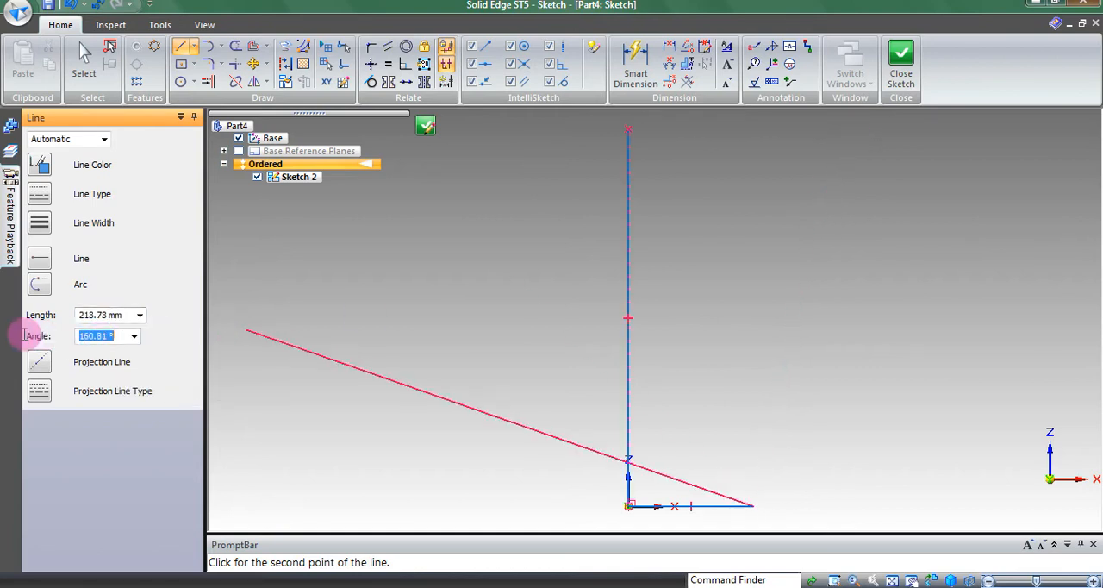
{"action": "type", "text": "75"}
{"action": "key", "text": "Tab"}
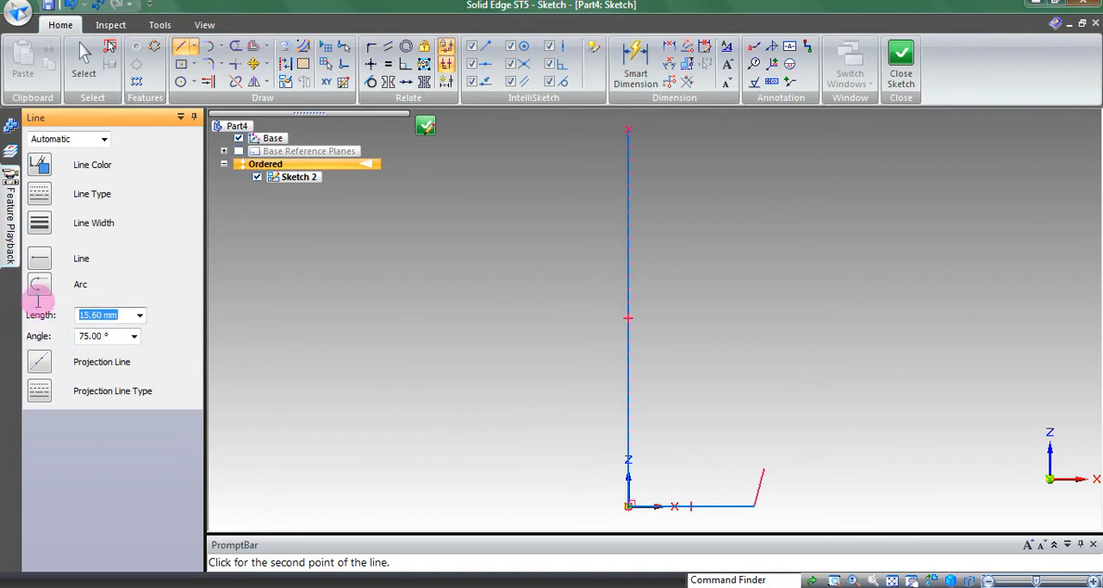
{"action": "left_click", "coordinate": [855, 129]}
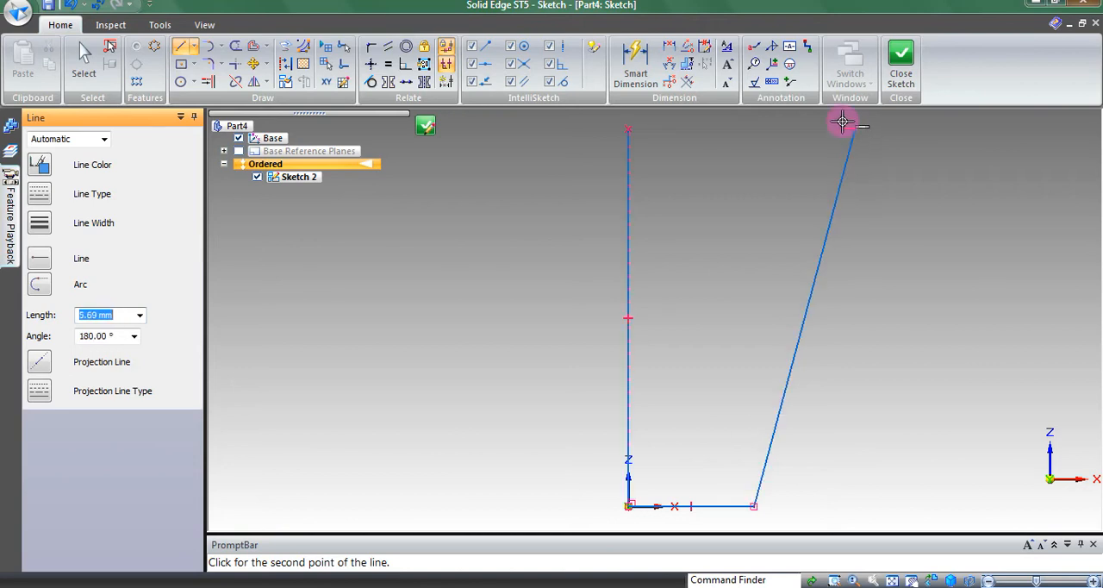
{"action": "left_click", "coordinate": [627, 129]}
{"action": "key", "text": "Escape"}
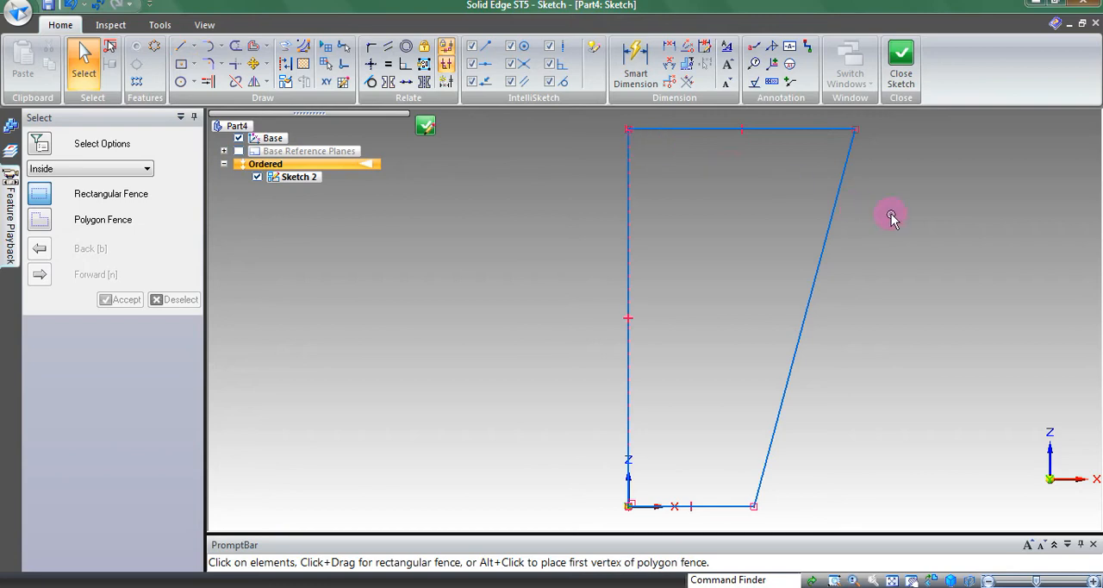
{"action": "key", "text": "ctrl+i"}
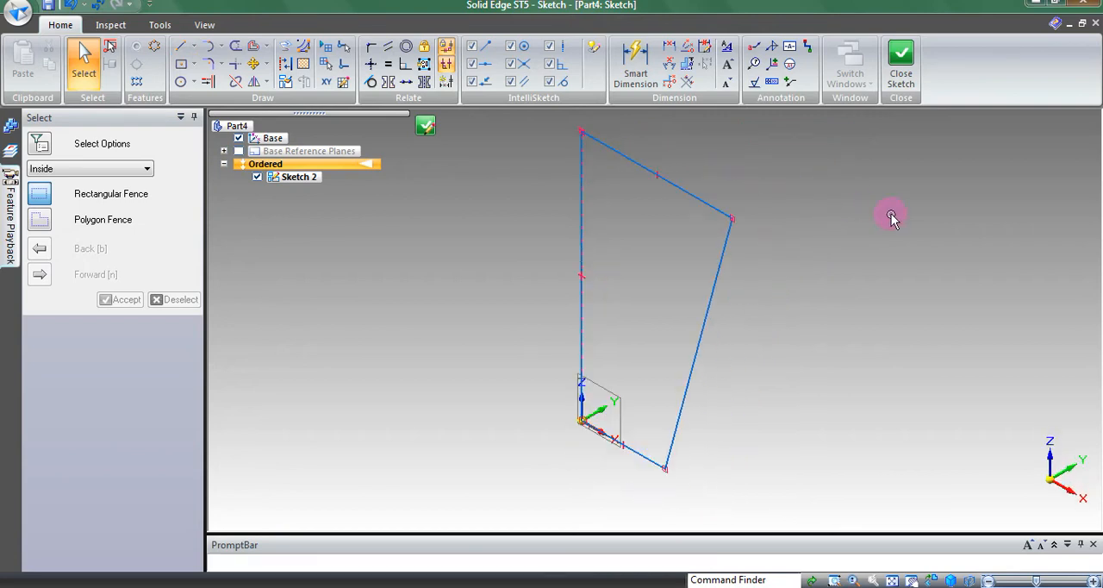
{"action": "key", "text": "ctrl+j"}
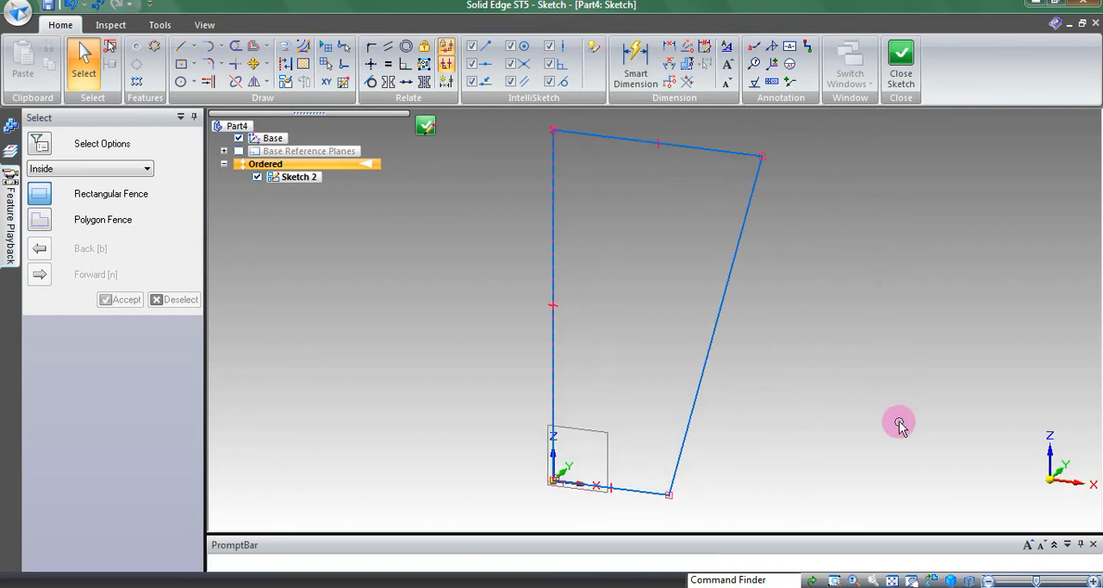
{"action": "left_click", "coordinate": [932, 580]}
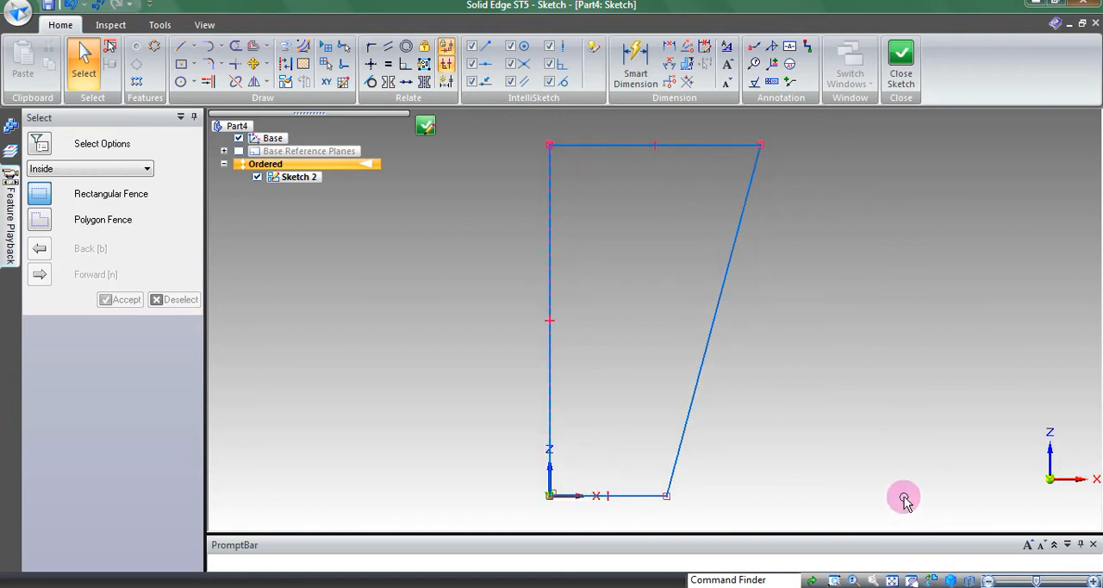
Step: Draw the inner wall outline: a horizontal line about 41 mm long just above the base and a 75° line parallel to the side
{"action": "left_click", "coordinate": [180, 50]}
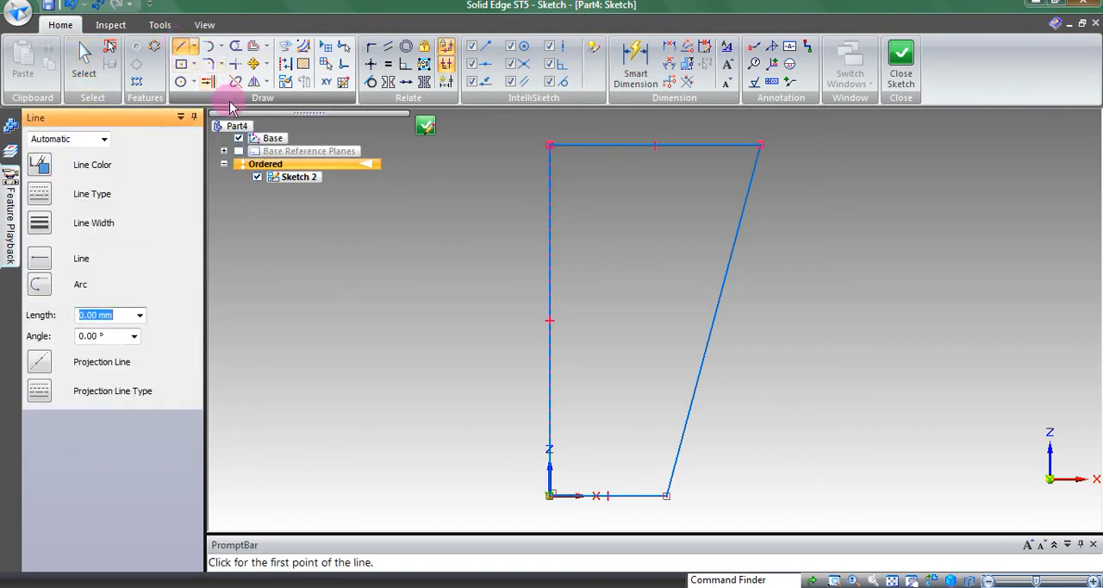
{"action": "left_click", "coordinate": [549, 476]}
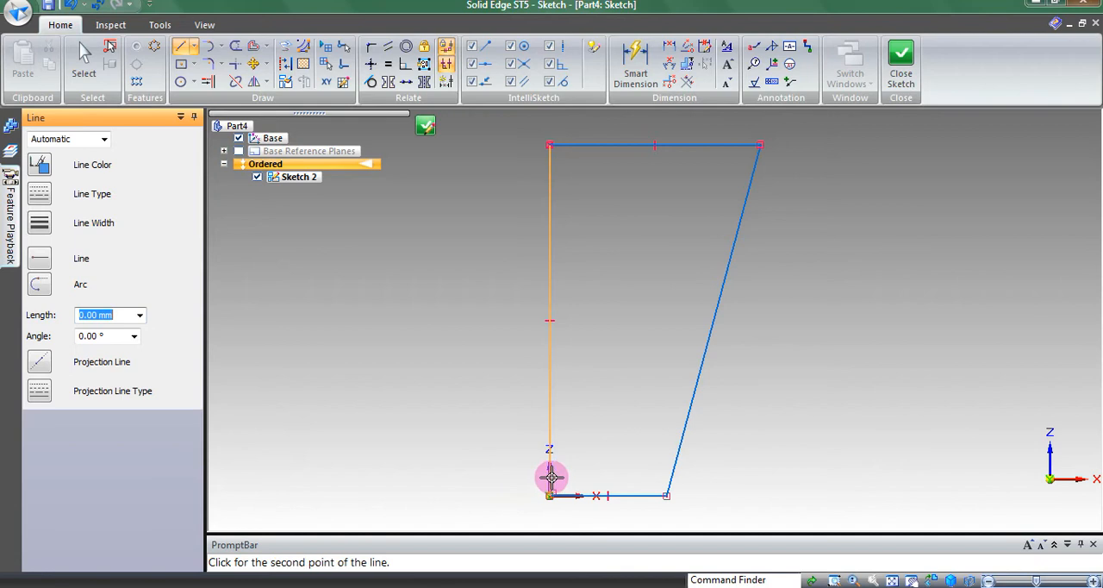
{"action": "left_click", "coordinate": [648, 476]}
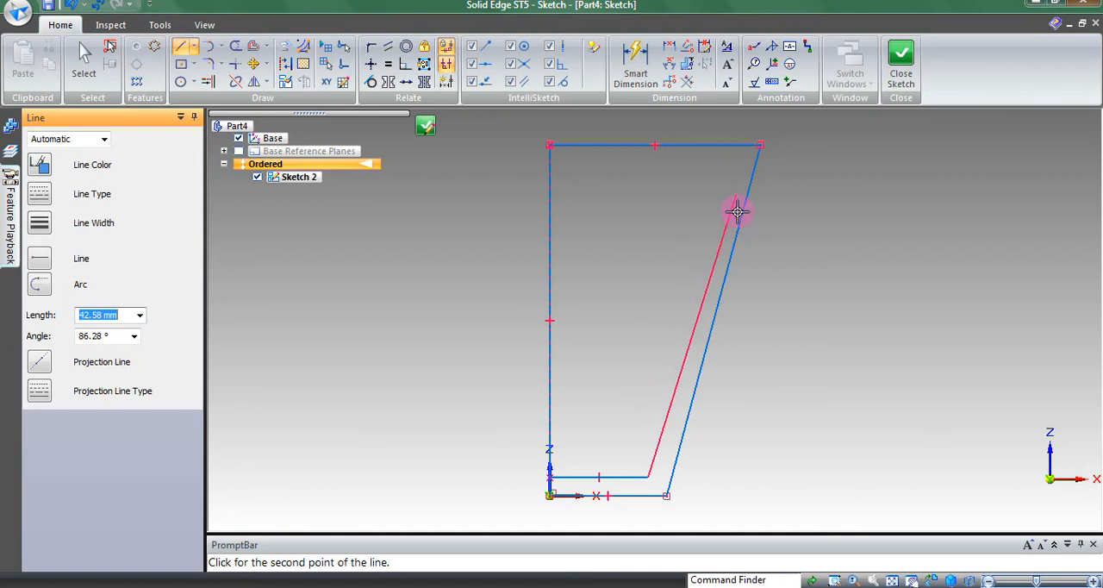
{"action": "left_click", "coordinate": [735, 144]}
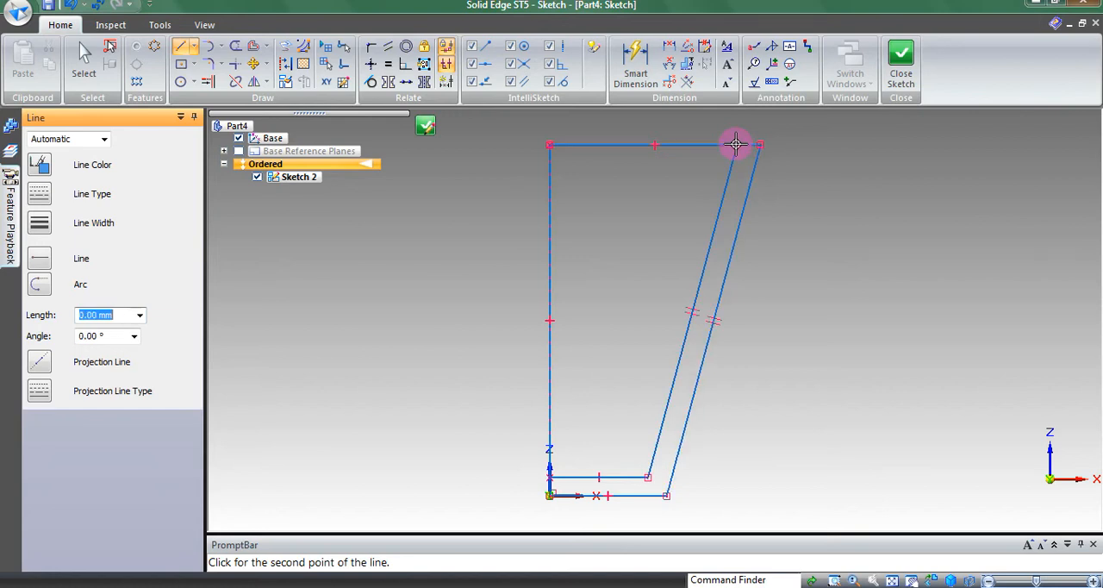
{"action": "key", "text": "Escape"}
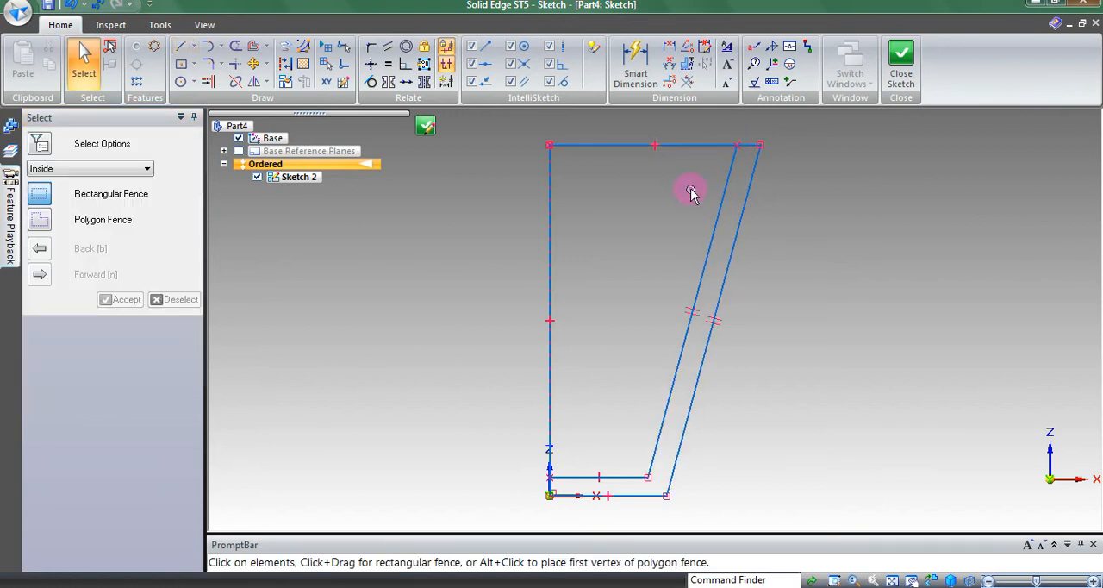
Step: Trim the upper edge inside the inner slanted line and the vertical line above the inner floor, leaving only the wall profile
{"action": "left_click", "coordinate": [550, 261]}
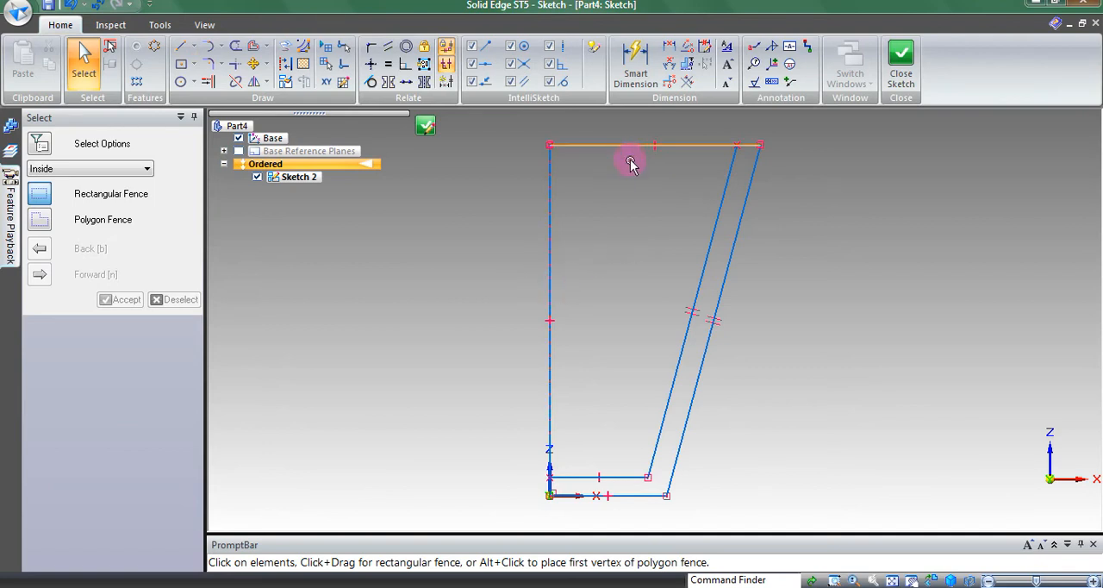
{"action": "left_click", "coordinate": [237, 52]}
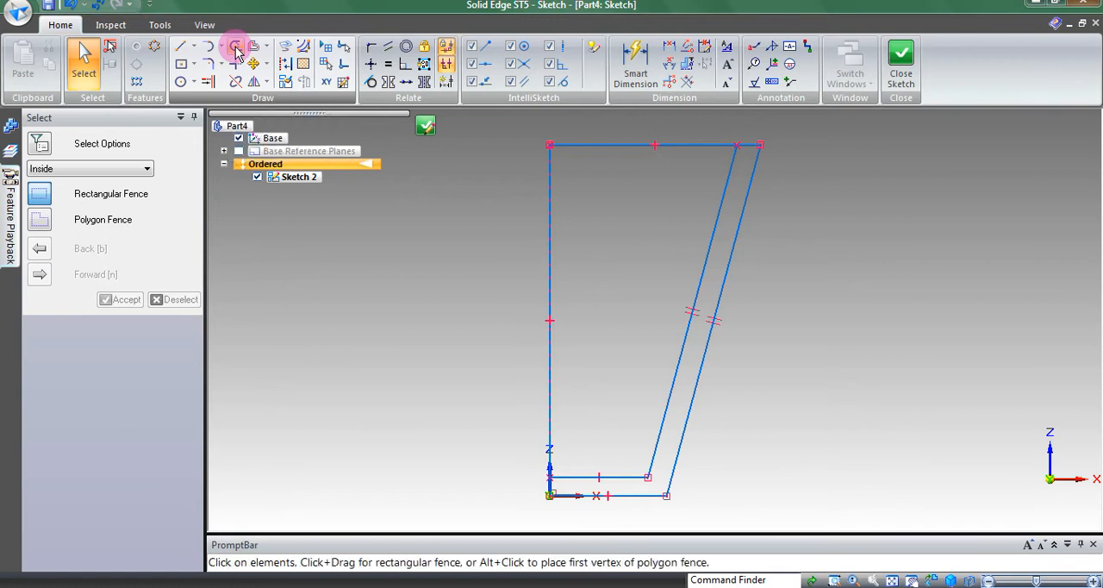
{"action": "left_click", "coordinate": [702, 150]}
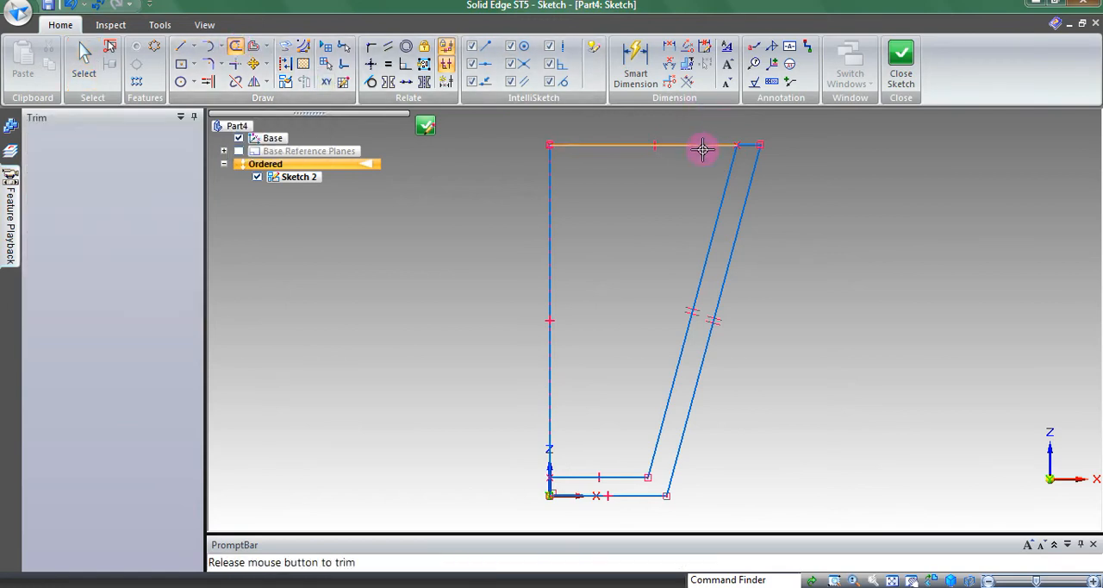
{"action": "left_click", "coordinate": [549, 219]}
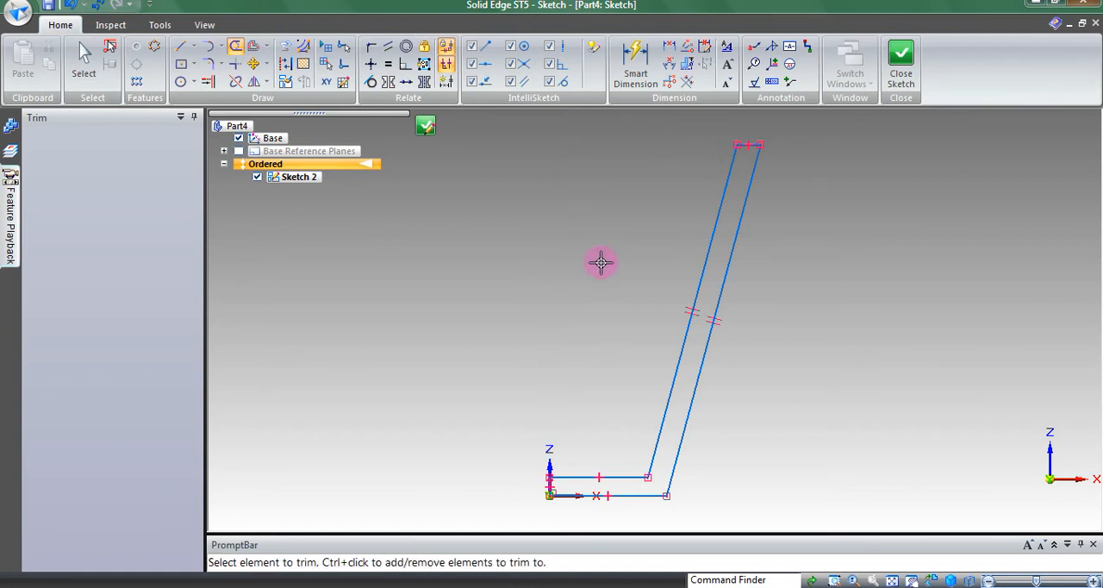
{"action": "key", "text": "Escape"}
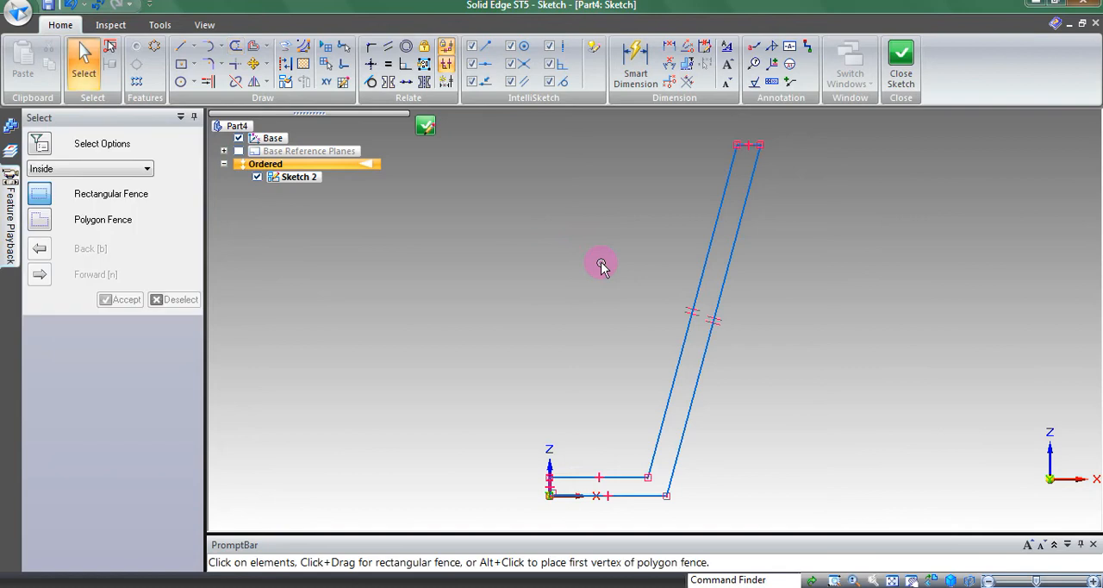
Step: Fillet the wall profile's upper outer corner, between the rim line and the outer slanted line, with a 5 mm radius
{"action": "left_click", "coordinate": [835, 582]}
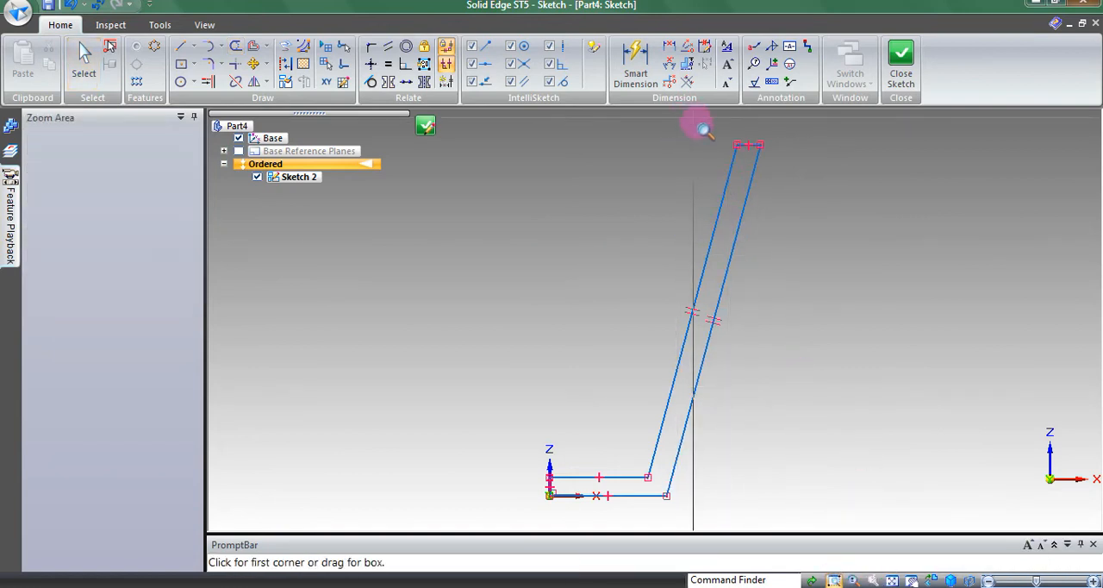
{"action": "left_click_drag", "start_coordinate": [695, 119], "coordinate": [805, 177]}
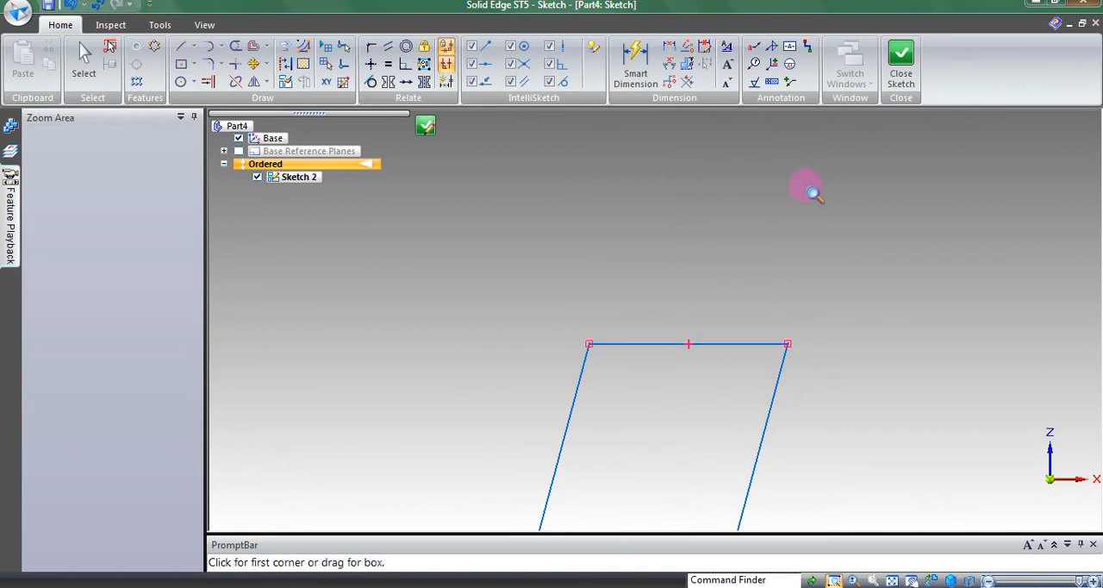
{"action": "key", "text": "Escape"}
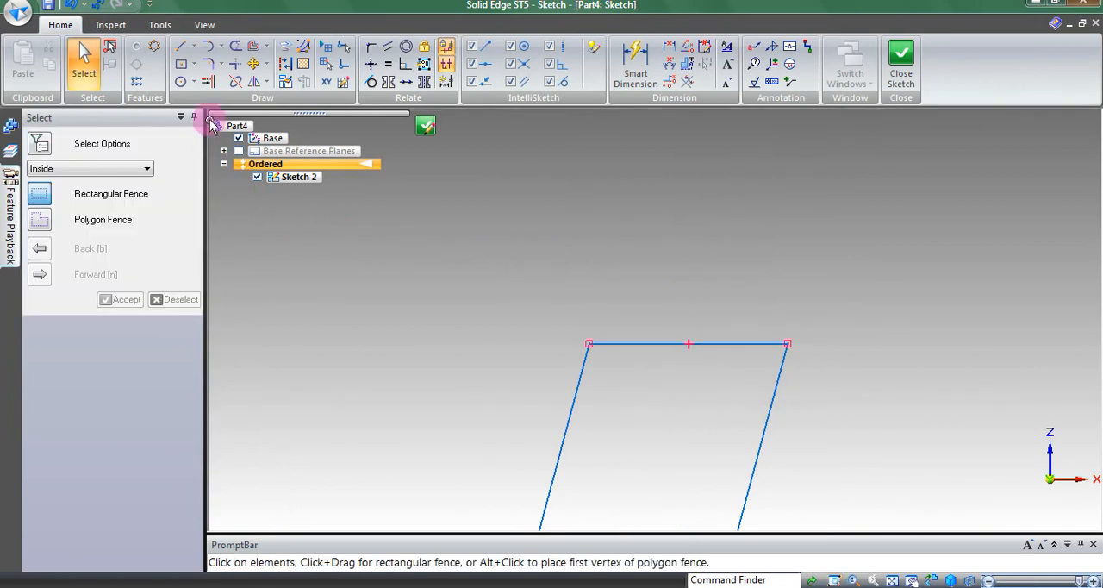
{"action": "left_click", "coordinate": [207, 69]}
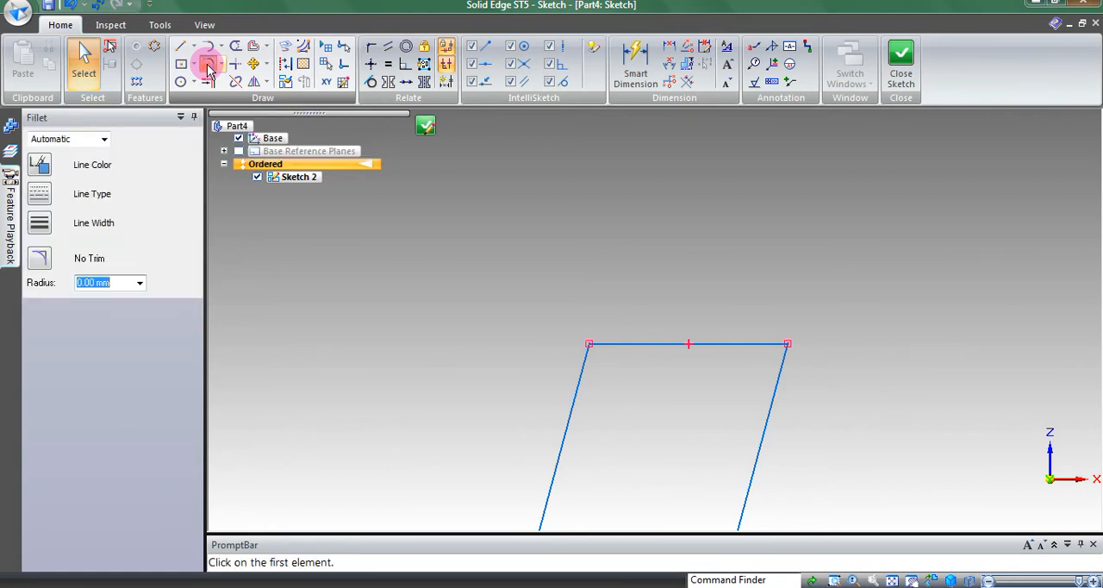
{"action": "left_click", "coordinate": [659, 342]}
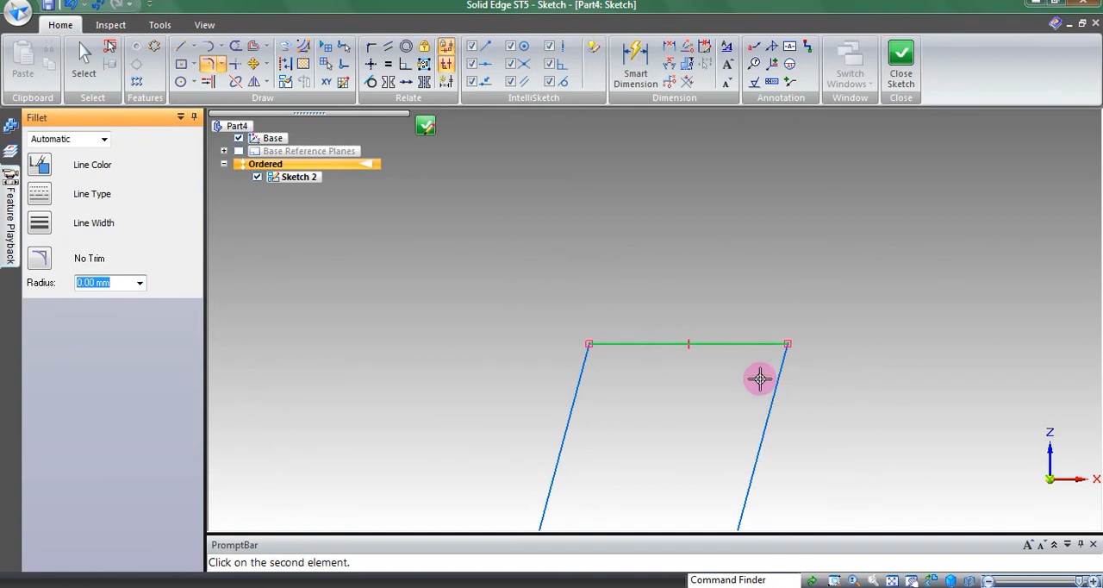
{"action": "left_click", "coordinate": [768, 389]}
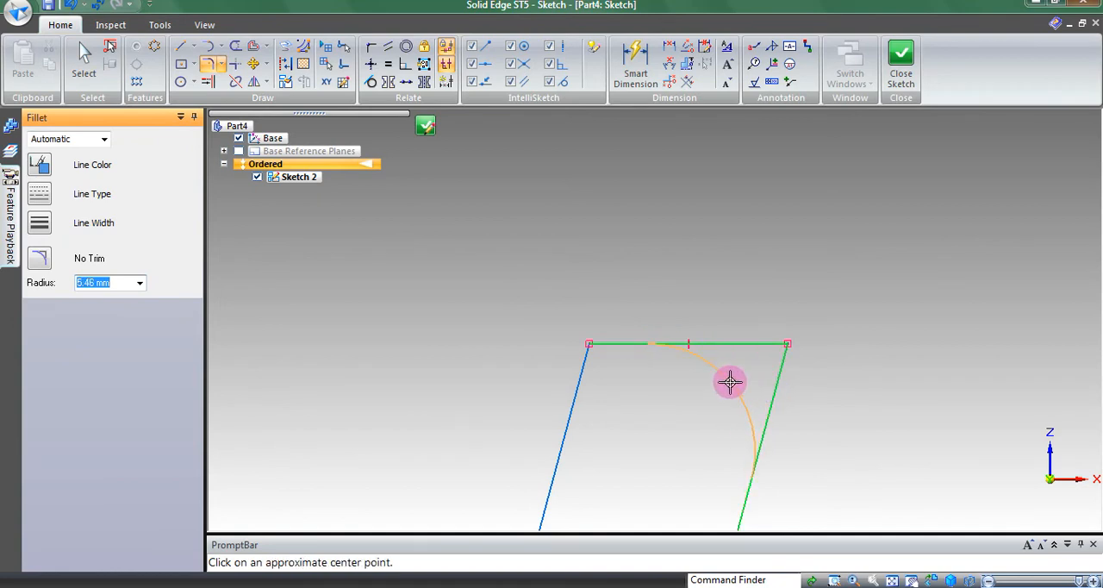
{"action": "type", "text": "5"}
{"action": "key", "text": "Return"}
{"action": "left_click", "coordinate": [730, 381]}
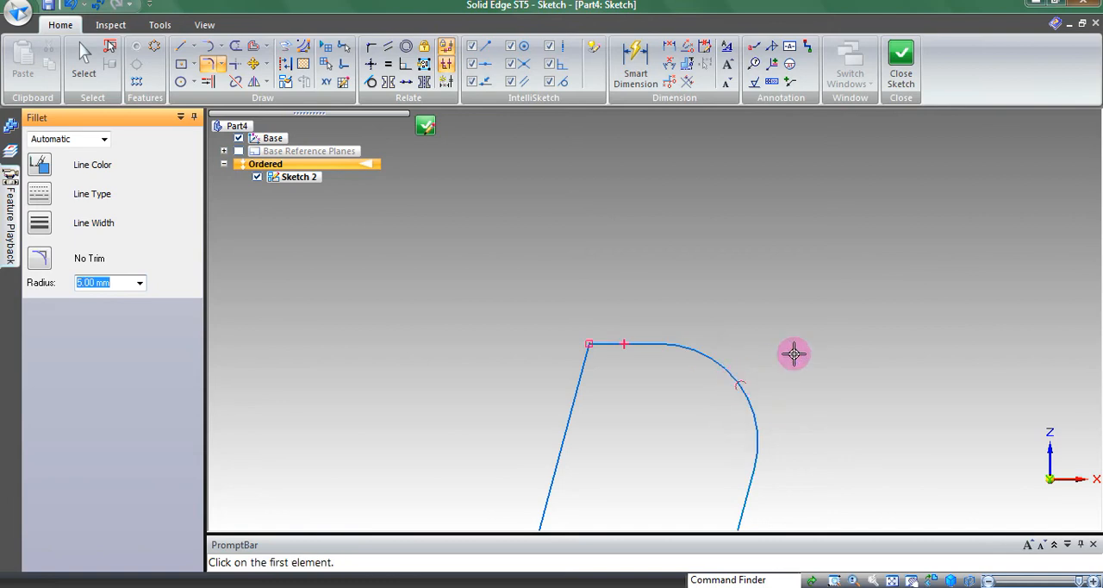
{"action": "key", "text": "Escape"}
Step: Close and finish the sketch of the cup's wall profile
{"action": "middle_click", "coordinate": [833, 358]}
{"action": "middle_click", "coordinate": [834, 358]}
{"action": "mouse_move", "coordinate": [636, 303]}
{"action": "middle_mouse_down"}
{"action": "mouse_move", "coordinate": [688, 324]}
{"action": "mouse_move", "coordinate": [738, 316]}
{"action": "mouse_move", "coordinate": [758, 298]}
{"action": "mouse_move", "coordinate": [716, 336]}
{"action": "middle_mouse_up"}
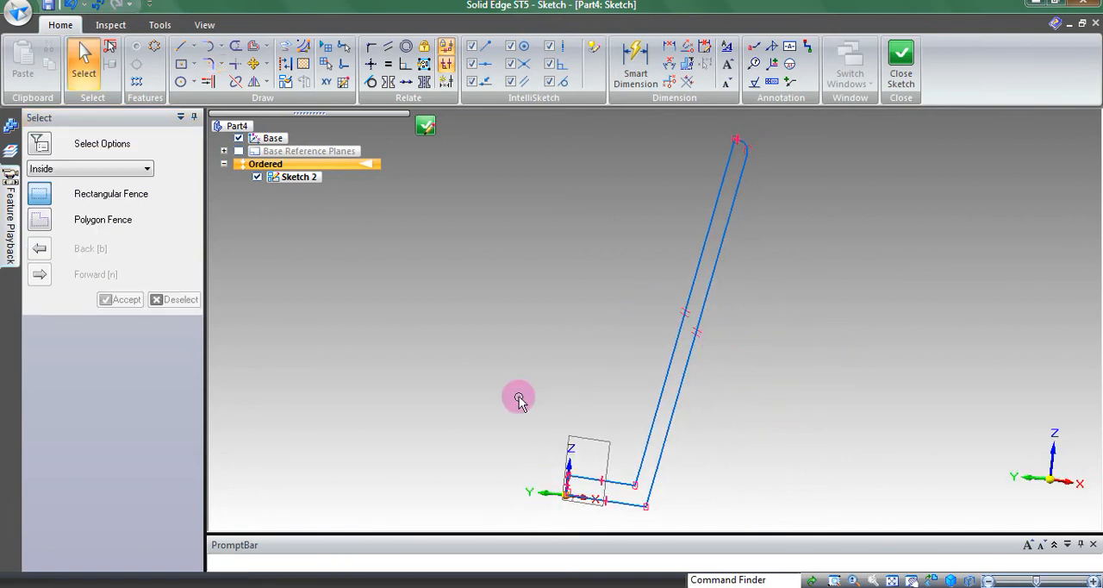
{"action": "mouse_move", "coordinate": [548, 396]}
{"action": "middle_mouse_down"}
{"action": "mouse_move", "coordinate": [670, 389]}
{"action": "mouse_move", "coordinate": [780, 435]}
{"action": "mouse_move", "coordinate": [768, 508]}
{"action": "mouse_move", "coordinate": [756, 505]}
{"action": "mouse_move", "coordinate": [896, 224]}
{"action": "middle_mouse_up"}
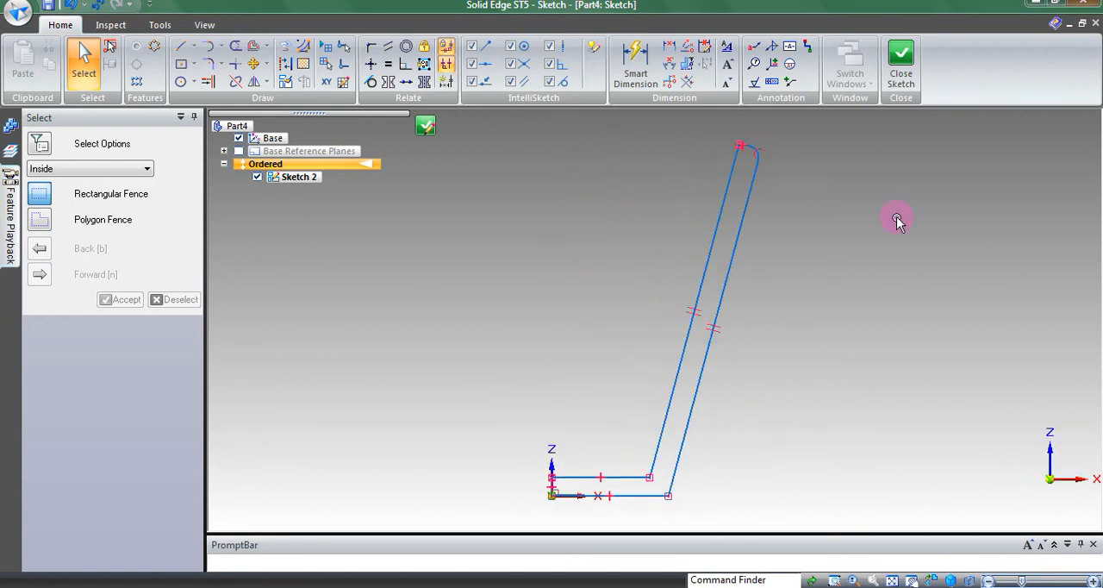
{"action": "left_click", "coordinate": [902, 69]}
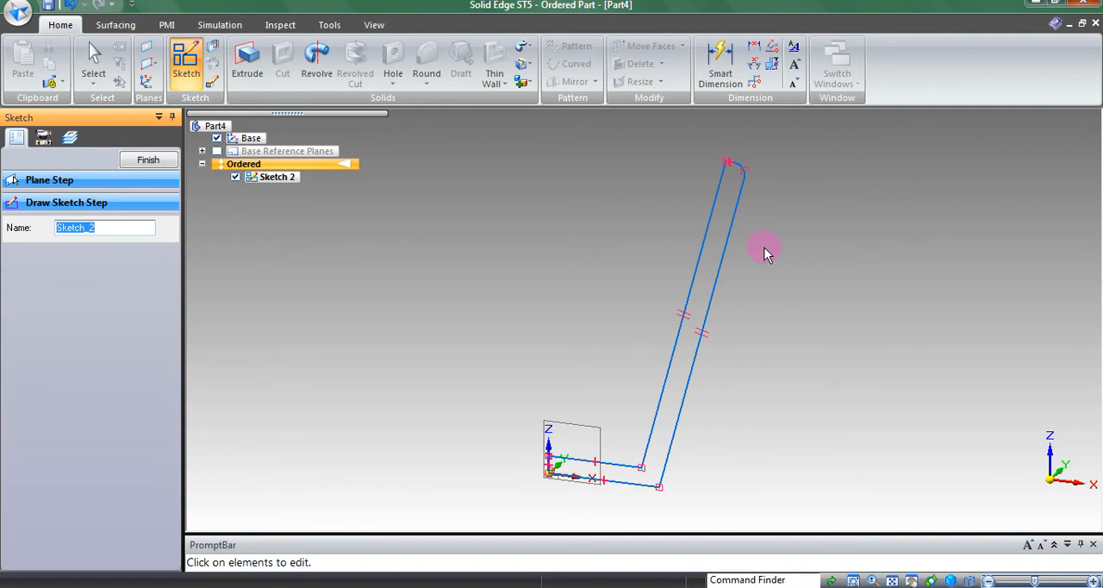
{"action": "left_click", "coordinate": [142, 158]}
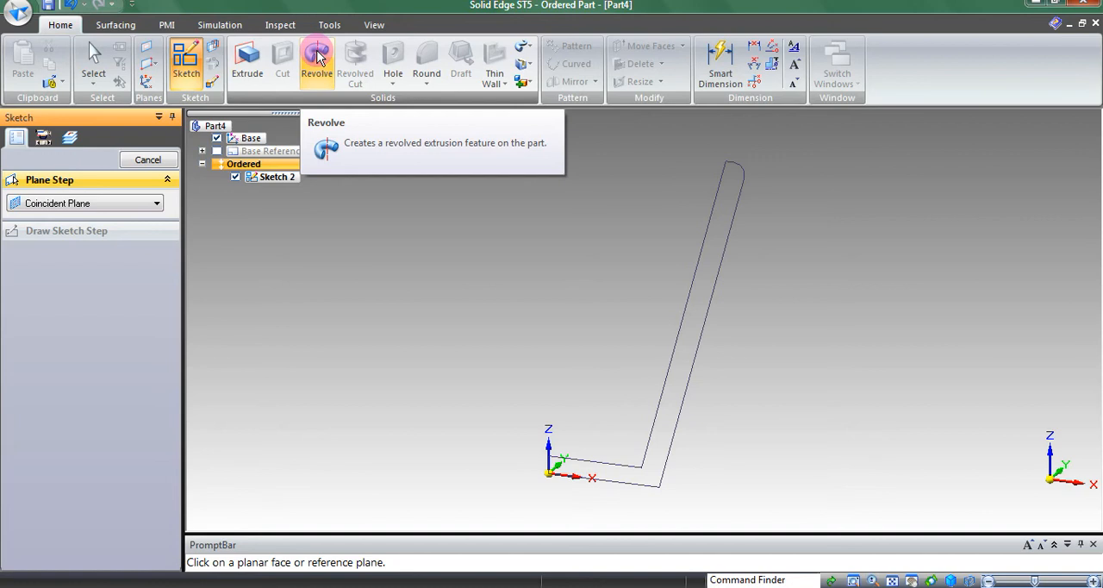
Step: Revolve the whole wall profile chain 360° about the short vertical line at the origin to form the cup
{"action": "left_click", "coordinate": [317, 57]}
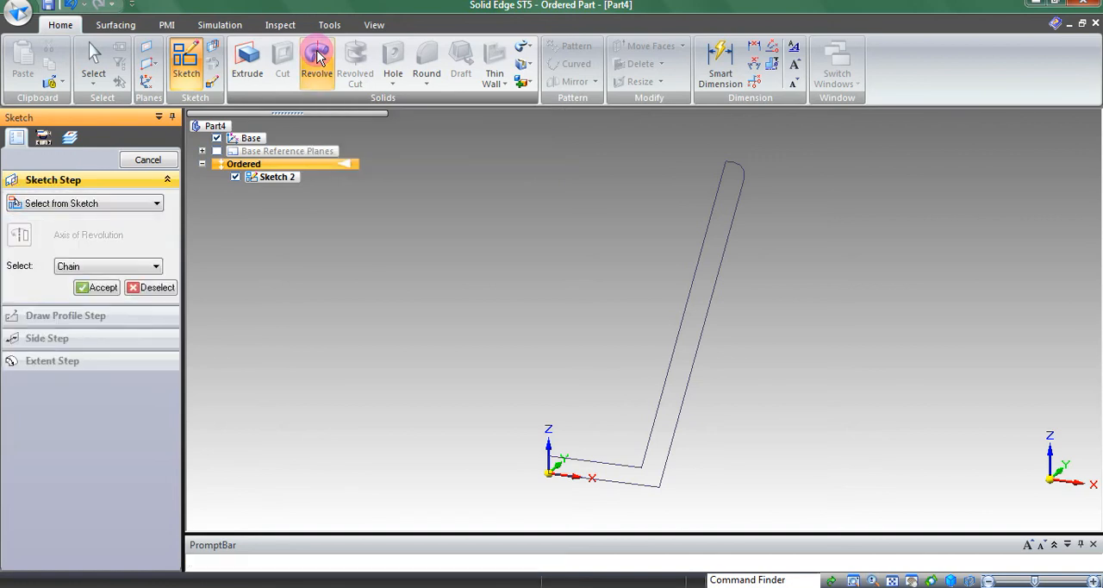
{"action": "left_click", "coordinate": [687, 296]}
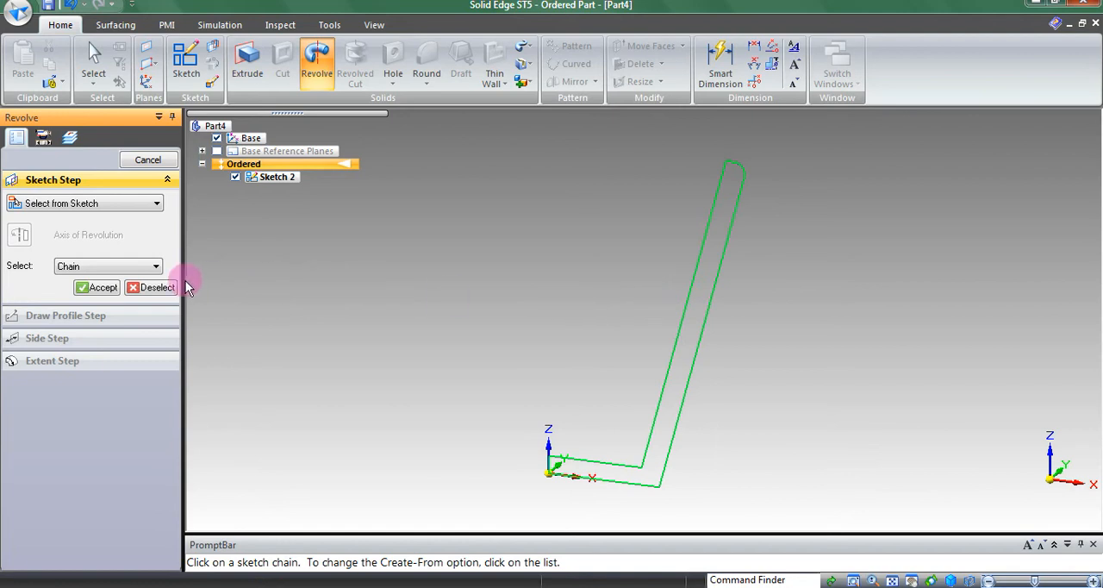
{"action": "left_click", "coordinate": [102, 287]}
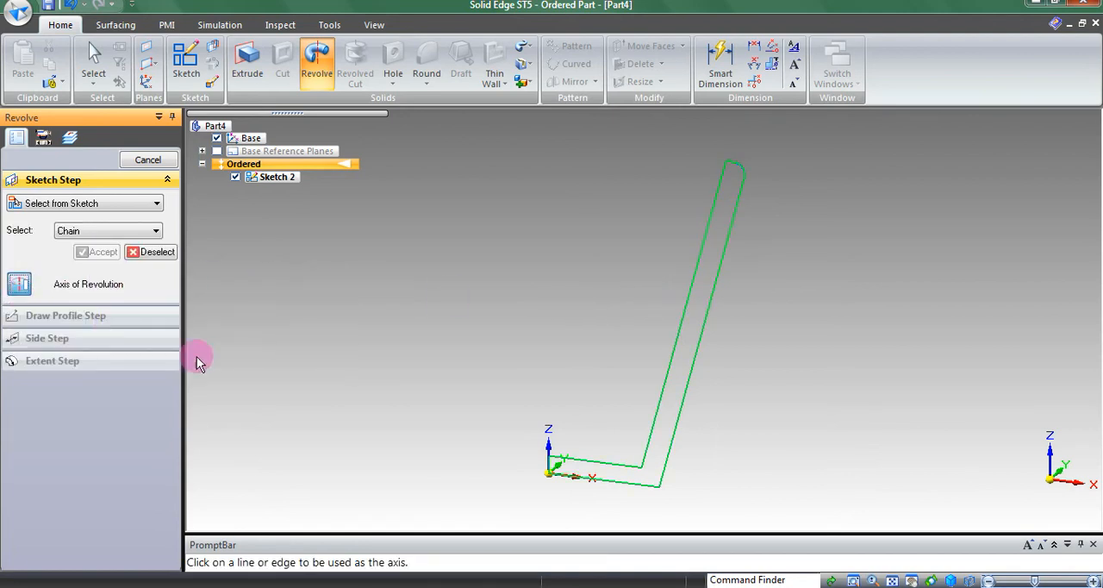
{"action": "left_click", "coordinate": [552, 472]}
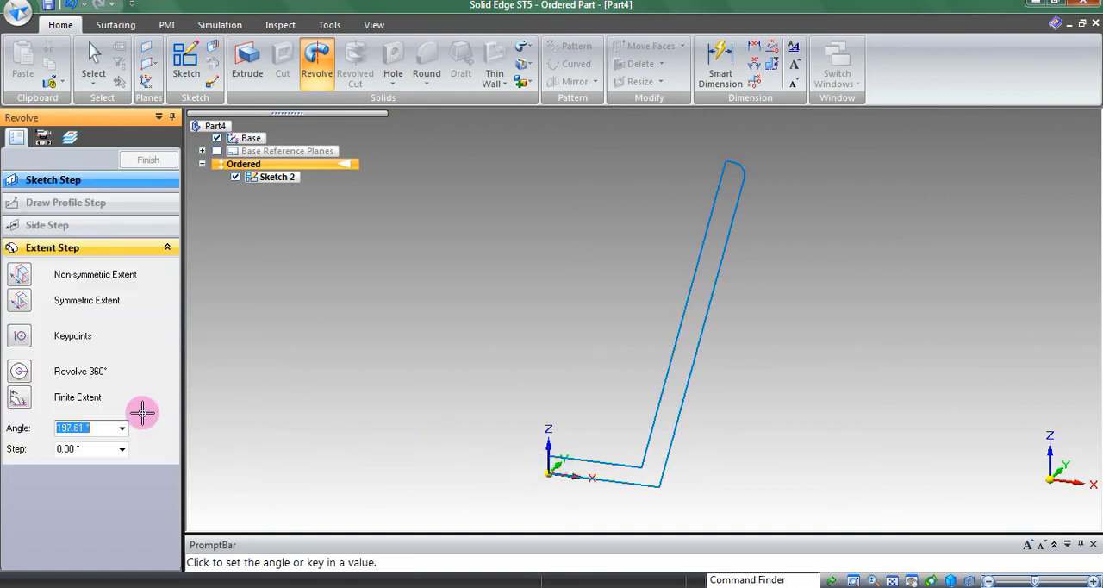
{"action": "left_click", "coordinate": [19, 372]}
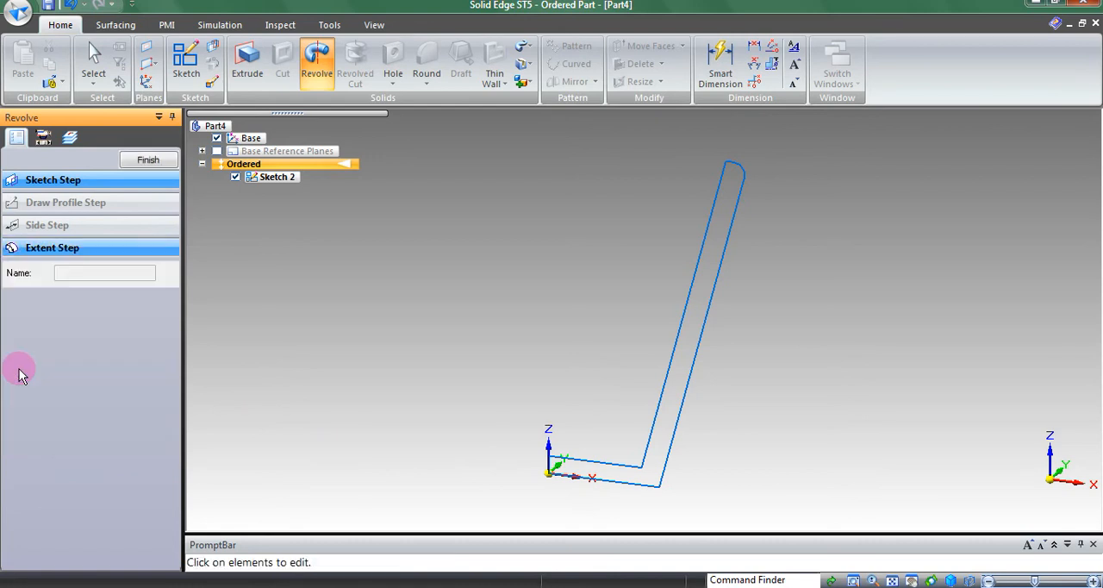
{"action": "left_click", "coordinate": [151, 163]}
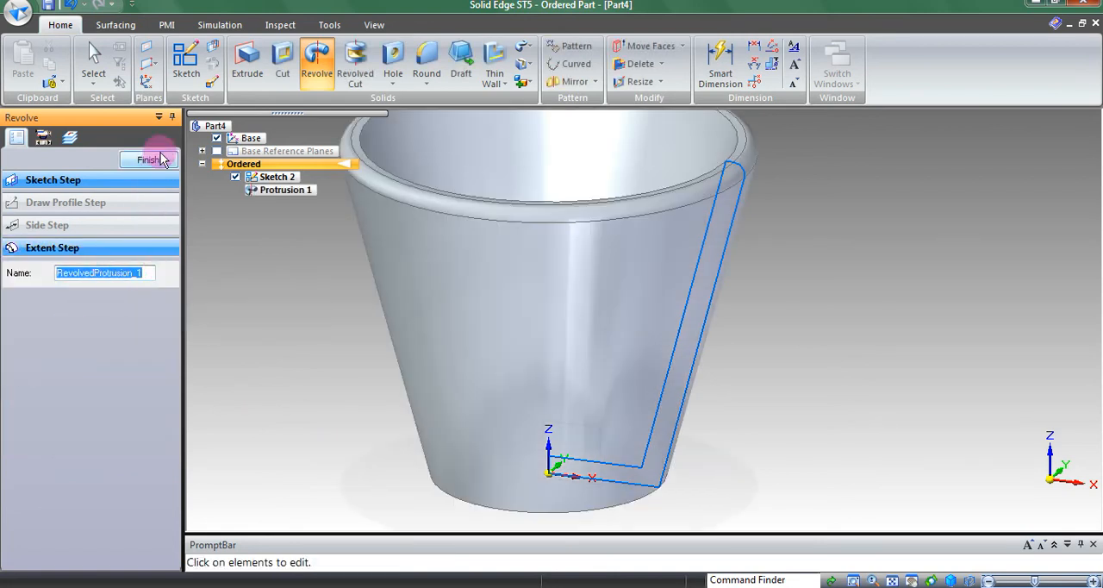
{"action": "left_click", "coordinate": [891, 580]}
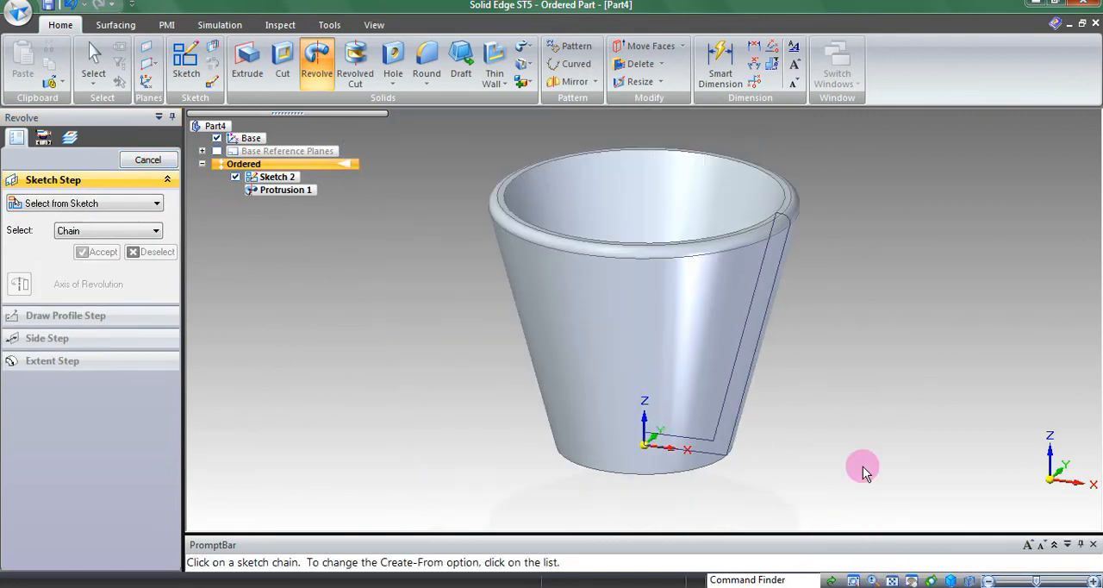
{"action": "key", "text": "Escape"}
Step: Hide the wall profile sketch and look over the finished cup in isometric, dimetric and trimetric views
{"action": "middle_click_drag", "start_coordinate": [496, 264], "coordinate": [516, 246]}
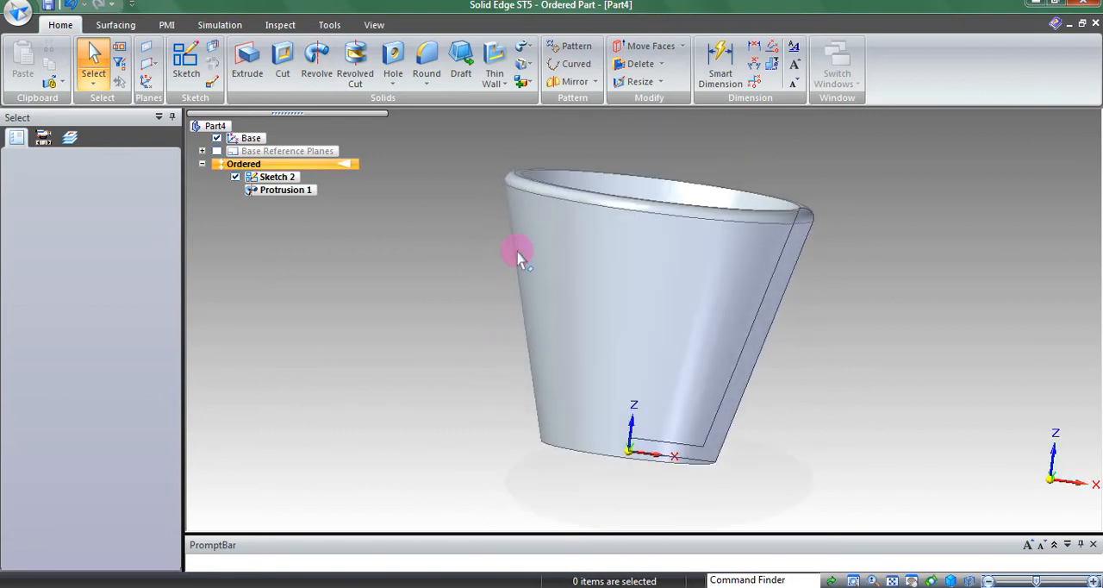
{"action": "key", "text": "ctrl+i"}
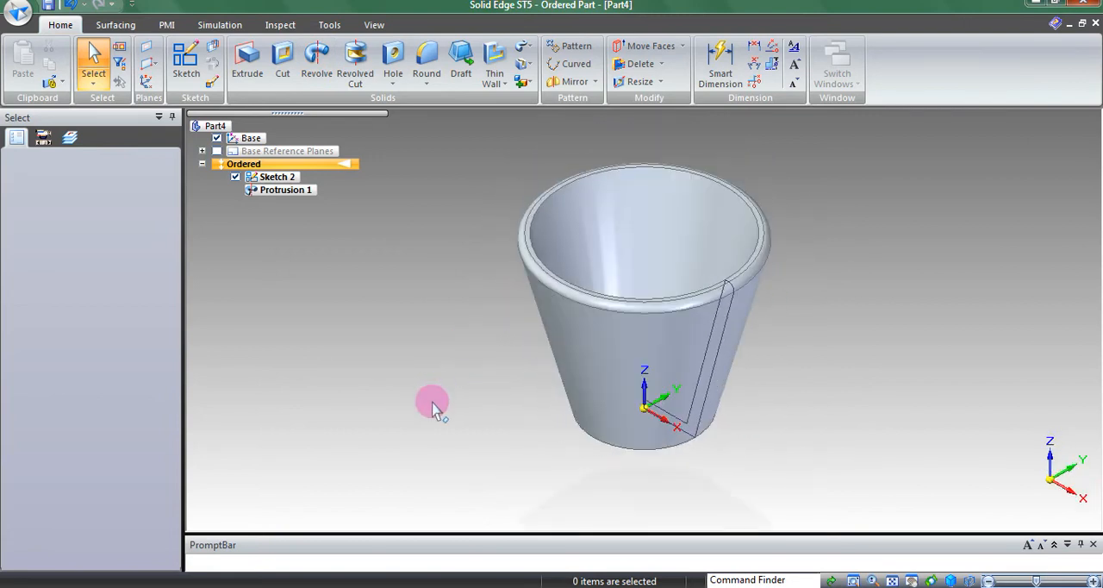
{"action": "left_click", "coordinate": [235, 176]}
{"action": "key", "text": "ctrl+j"}
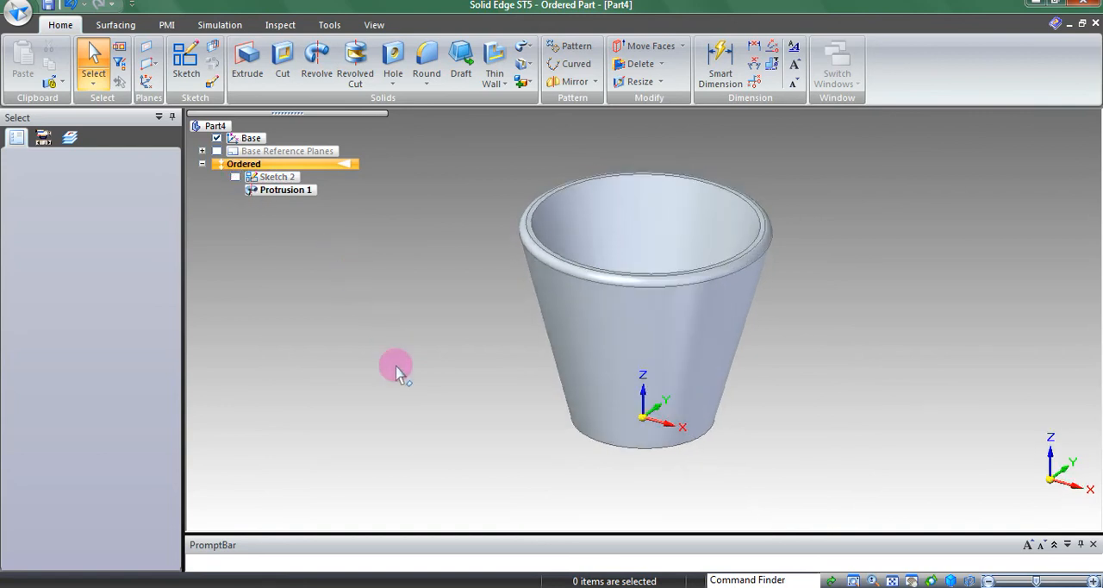
{"action": "key", "text": "ctrl+m"}
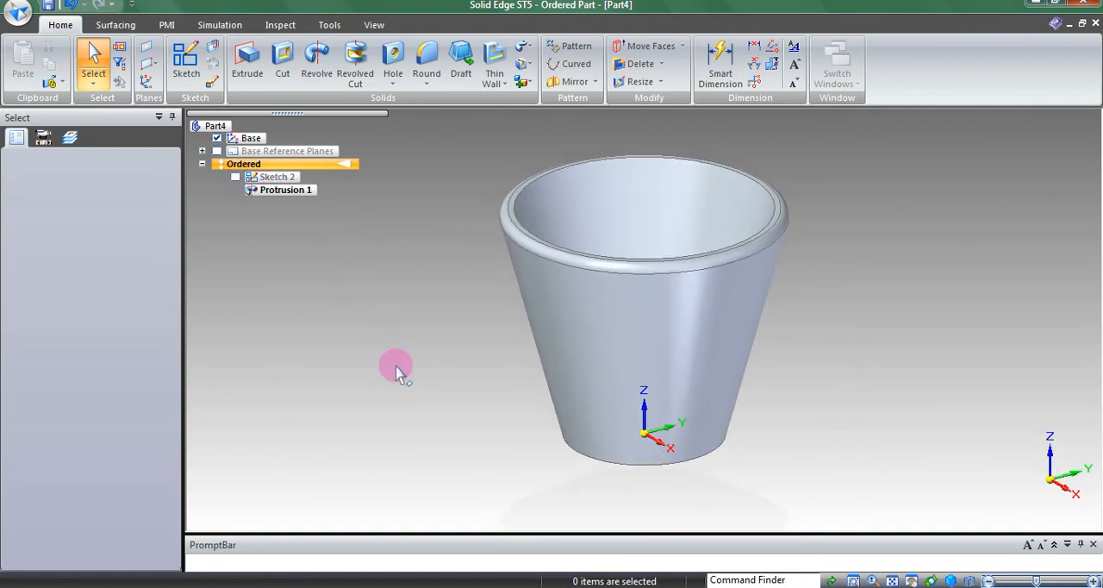
{"action": "middle_click_drag", "start_coordinate": [630, 492], "coordinate": [637, 210]}
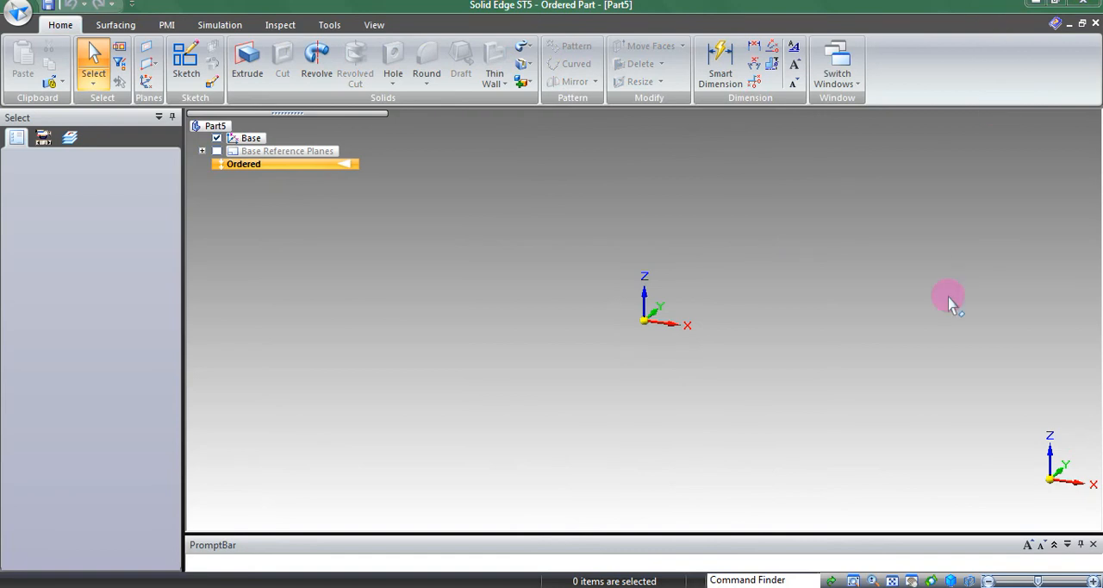
Step: In the new part, sketch a circle of 50 mm radius centred on the origin on the base XY plane, and finish the sketch
{"action": "left_click", "coordinate": [186, 69]}
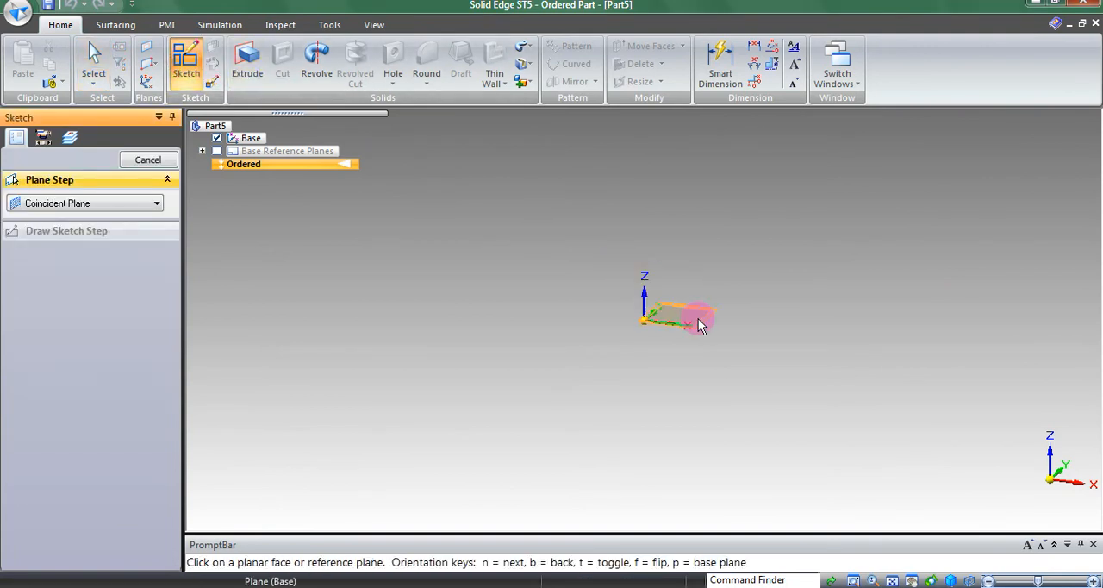
{"action": "left_click", "coordinate": [697, 319]}
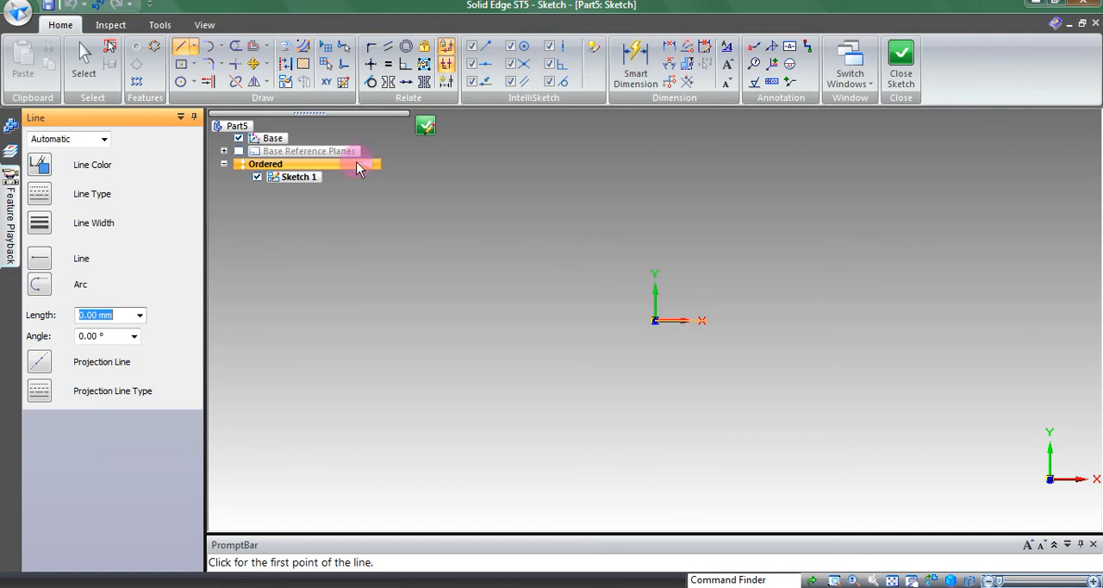
{"action": "left_click", "coordinate": [178, 84]}
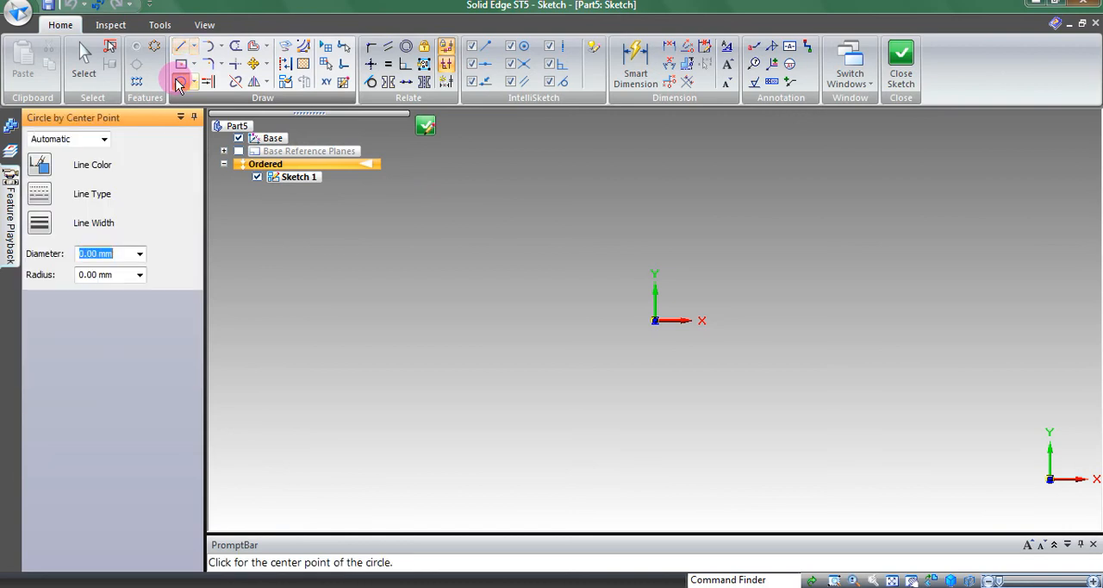
{"action": "left_click", "coordinate": [655, 322]}
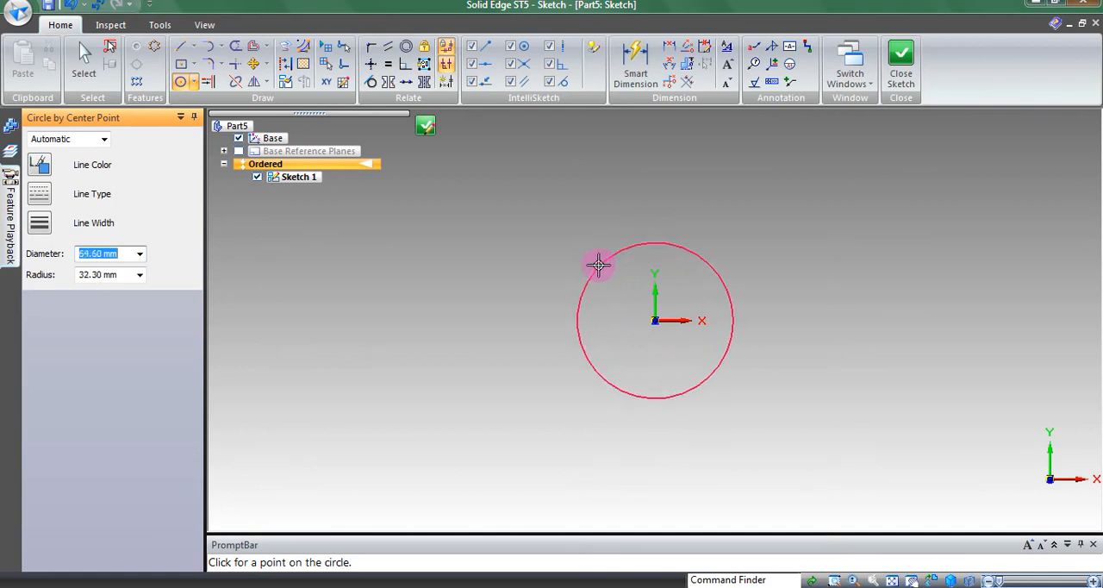
{"action": "left_click", "coordinate": [127, 274]}
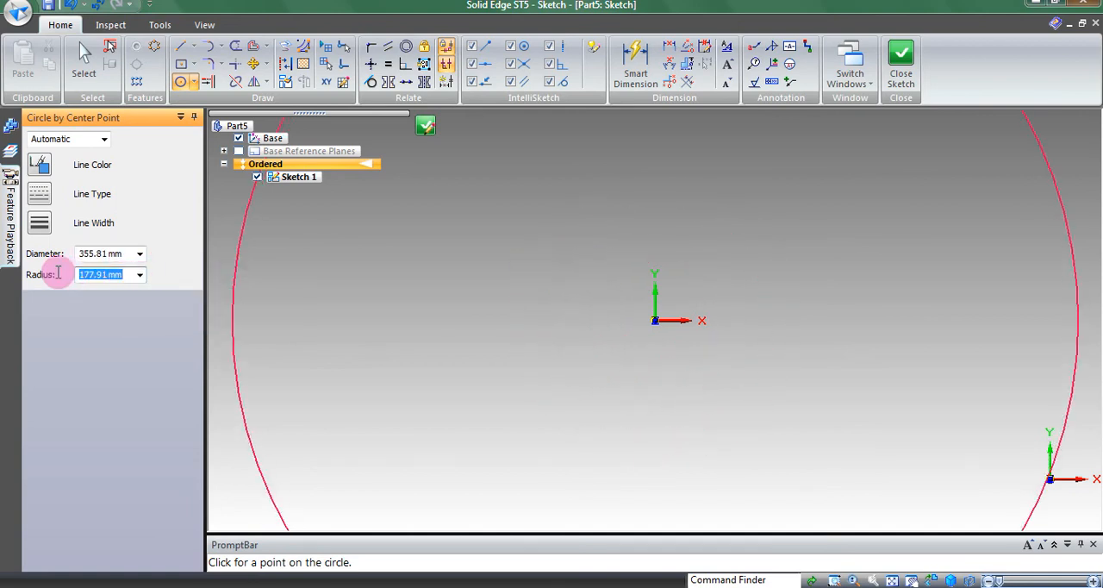
{"action": "type", "text": "50"}
{"action": "key", "text": "Return"}
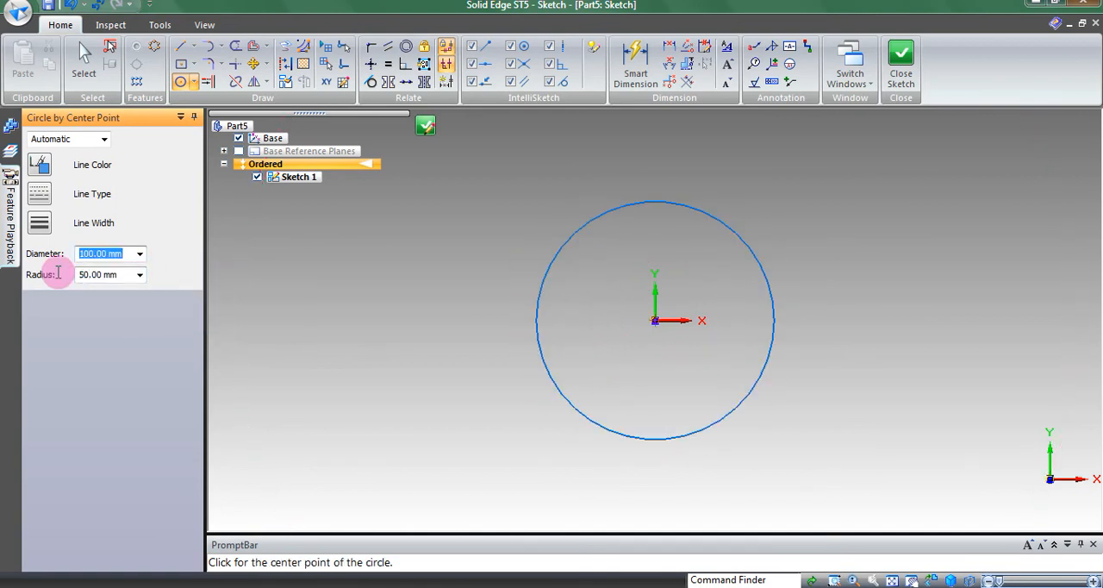
{"action": "key", "text": "Escape"}
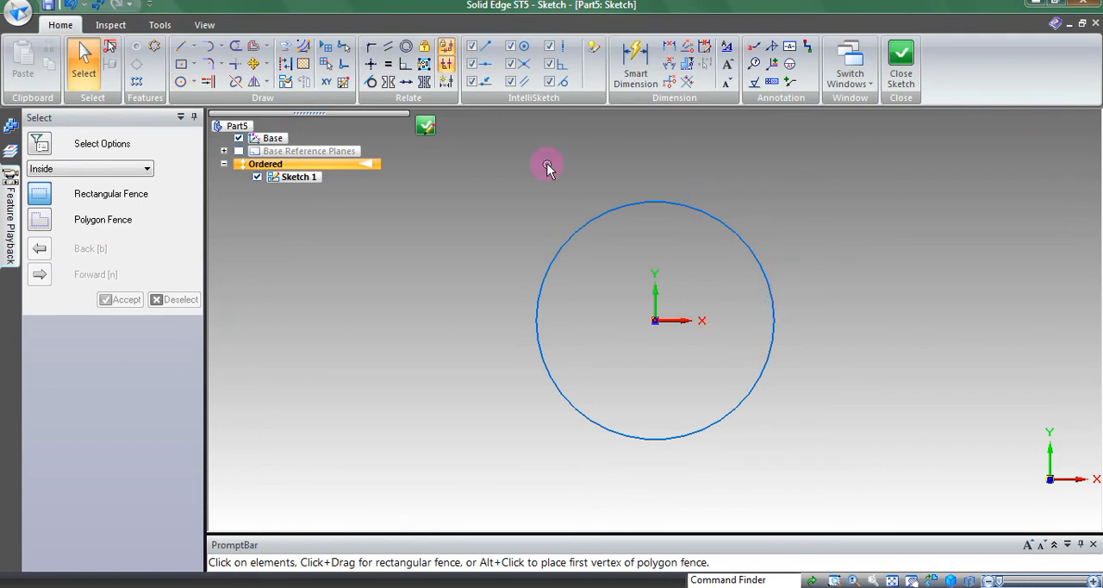
{"action": "left_click", "coordinate": [911, 84]}
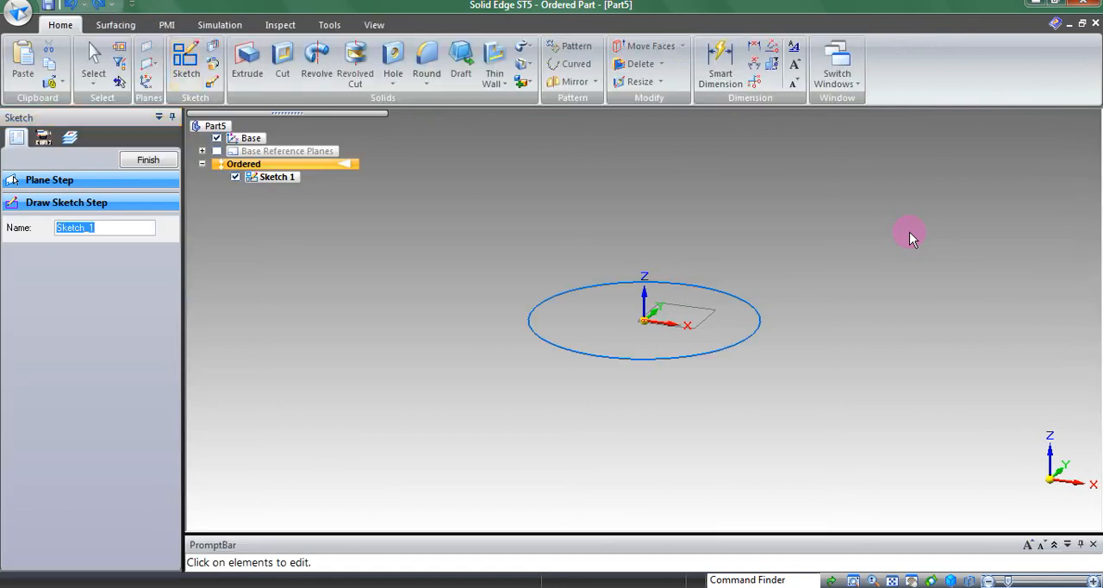
{"action": "left_click", "coordinate": [138, 161]}
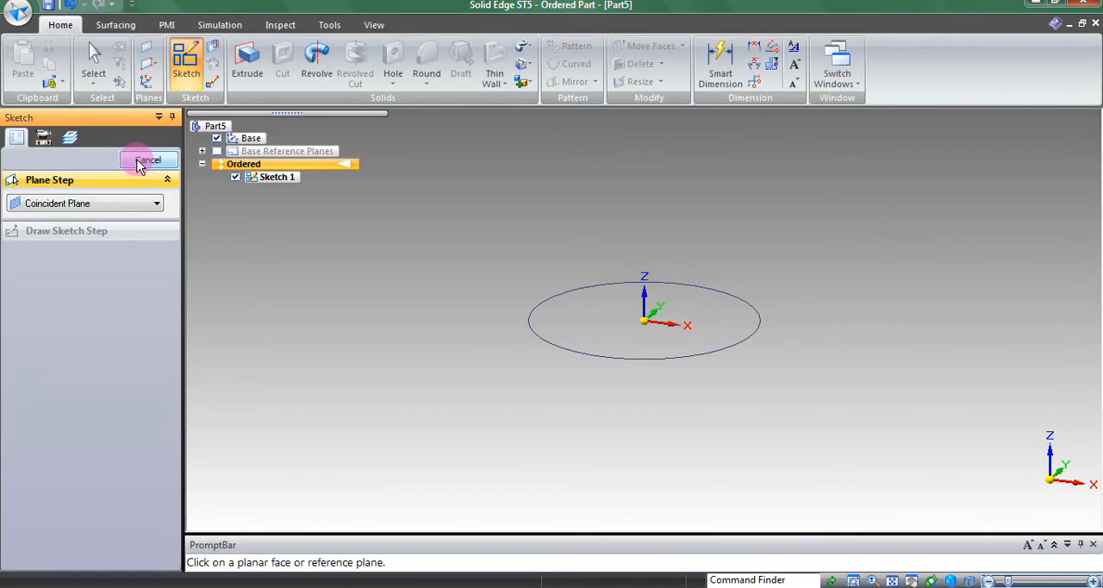
Step: Extrude the sketched circle 150 mm upward along Z into a solid cylinder
{"action": "left_click", "coordinate": [243, 81]}
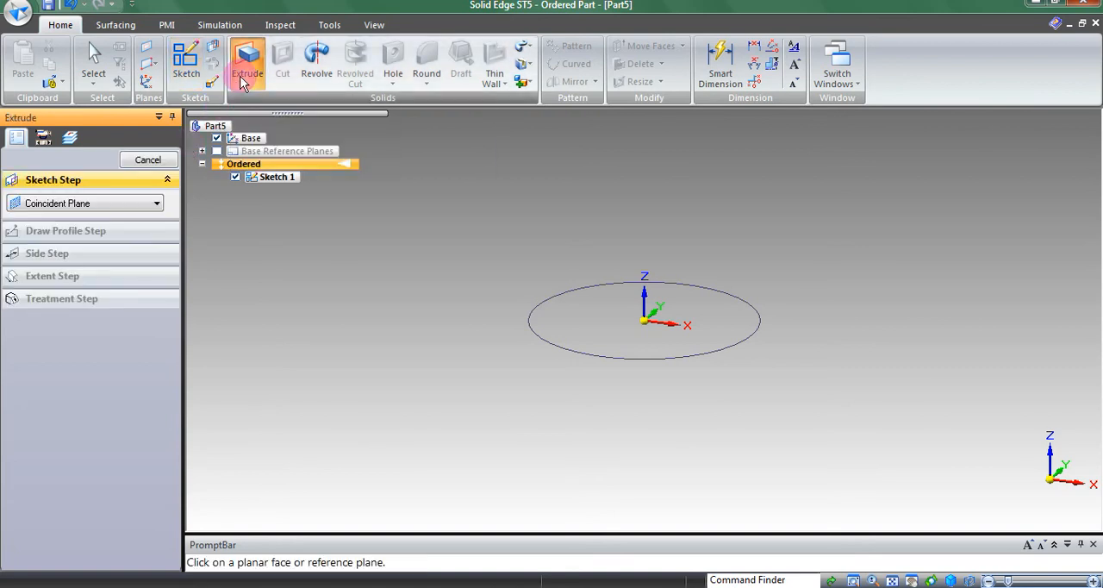
{"action": "left_click", "coordinate": [529, 332]}
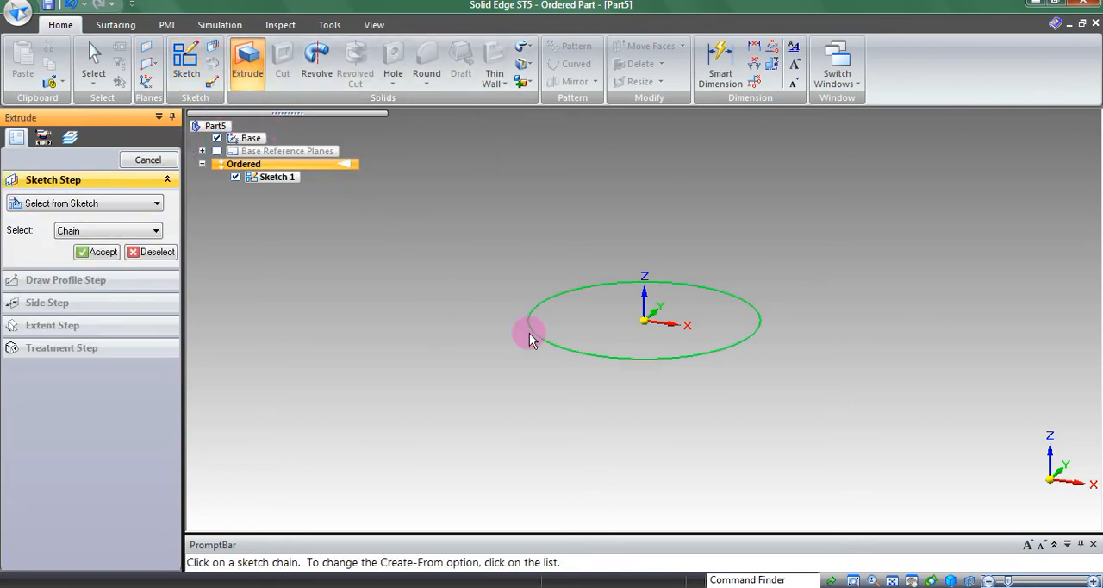
{"action": "left_click", "coordinate": [99, 252]}
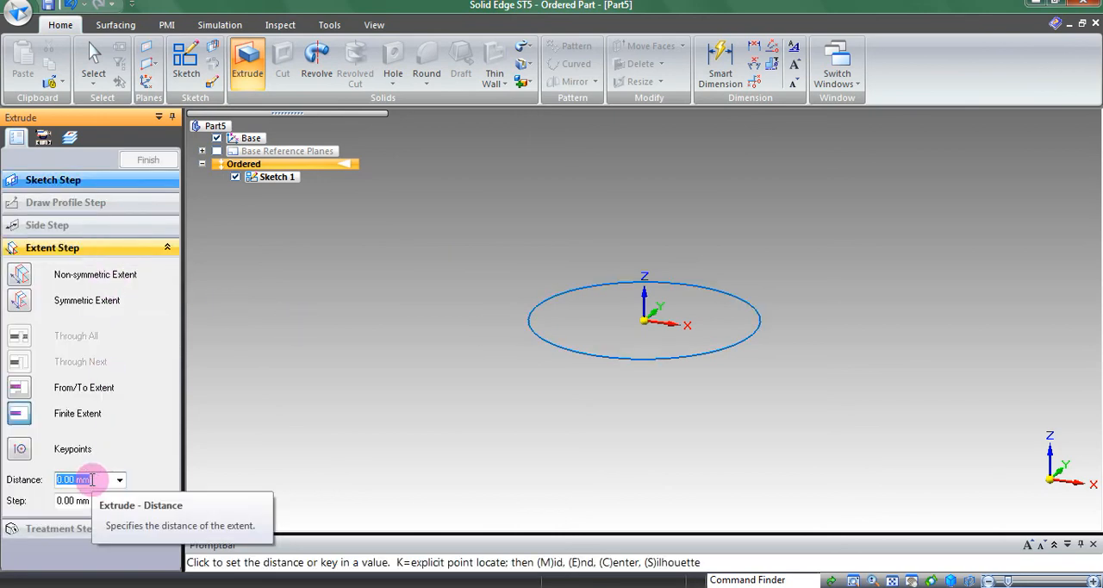
{"action": "type", "text": "150"}
{"action": "key", "text": "Tab"}
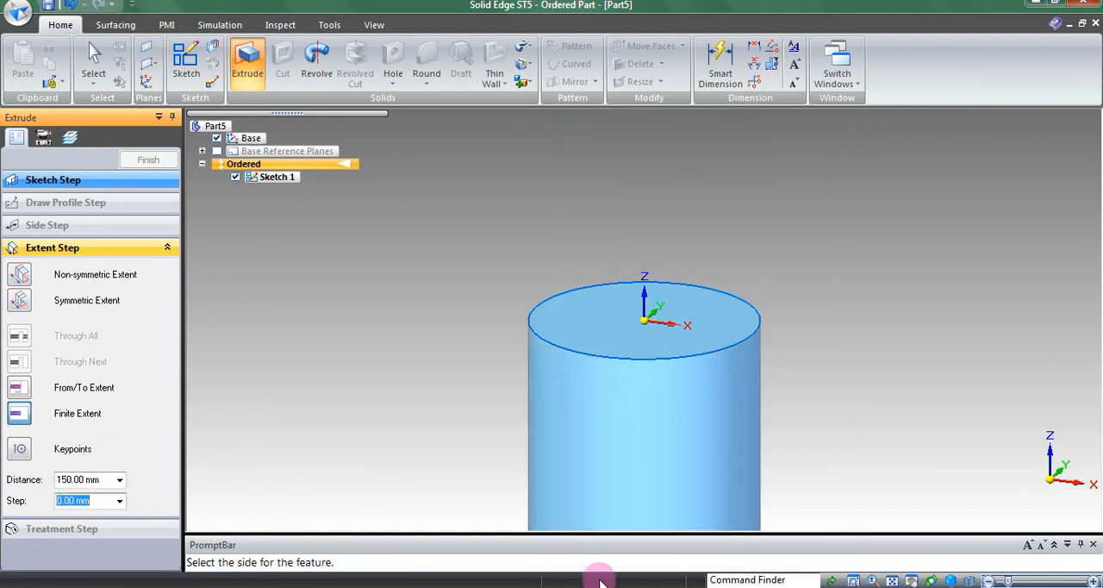
{"action": "left_click", "coordinate": [892, 580]}
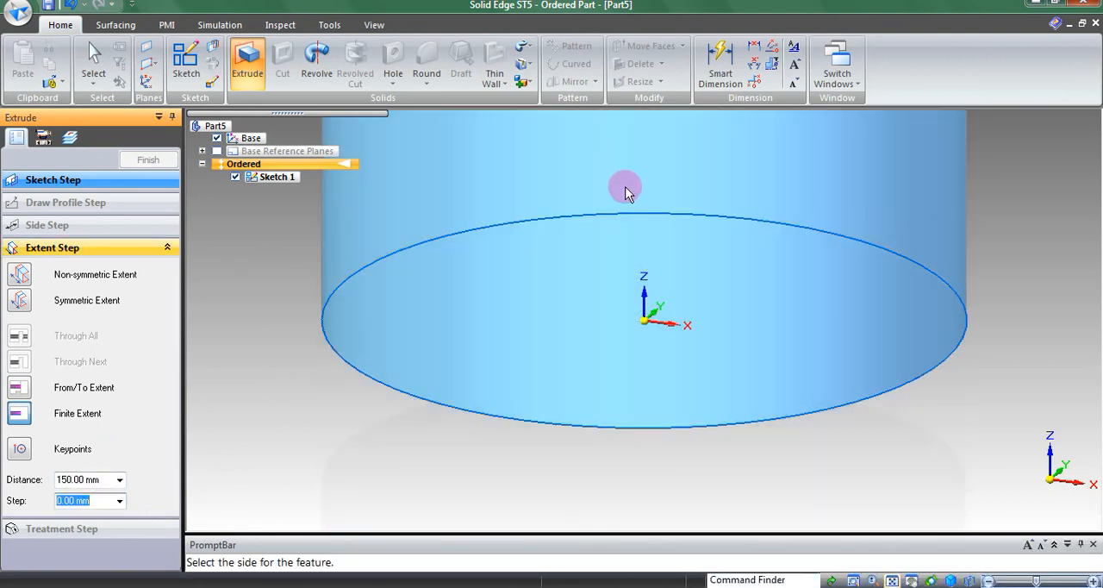
{"action": "left_click", "coordinate": [620, 180]}
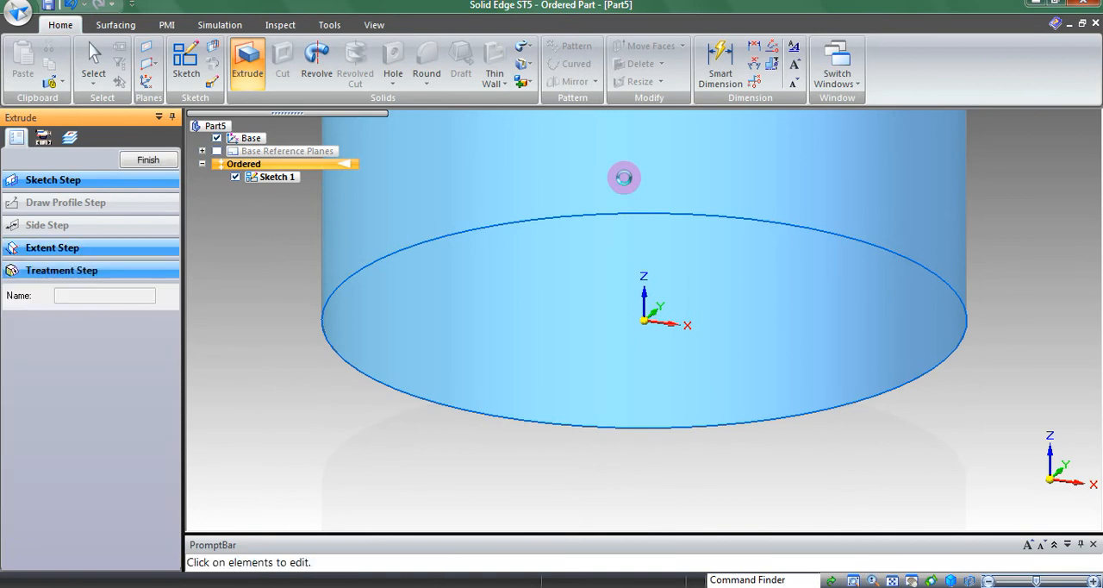
{"action": "left_click", "coordinate": [892, 579]}
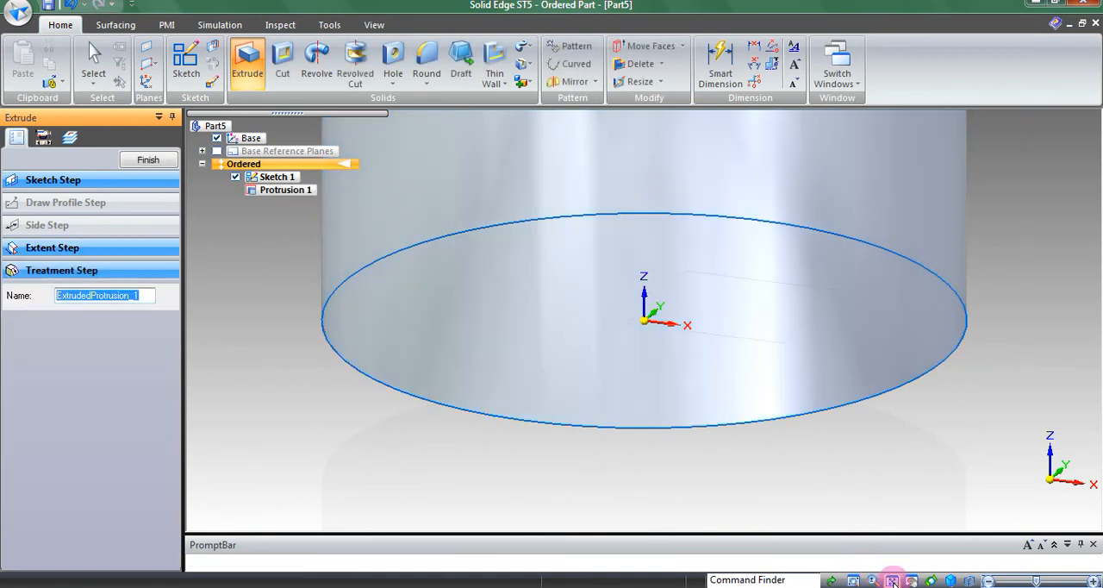
{"action": "left_click", "coordinate": [155, 161]}
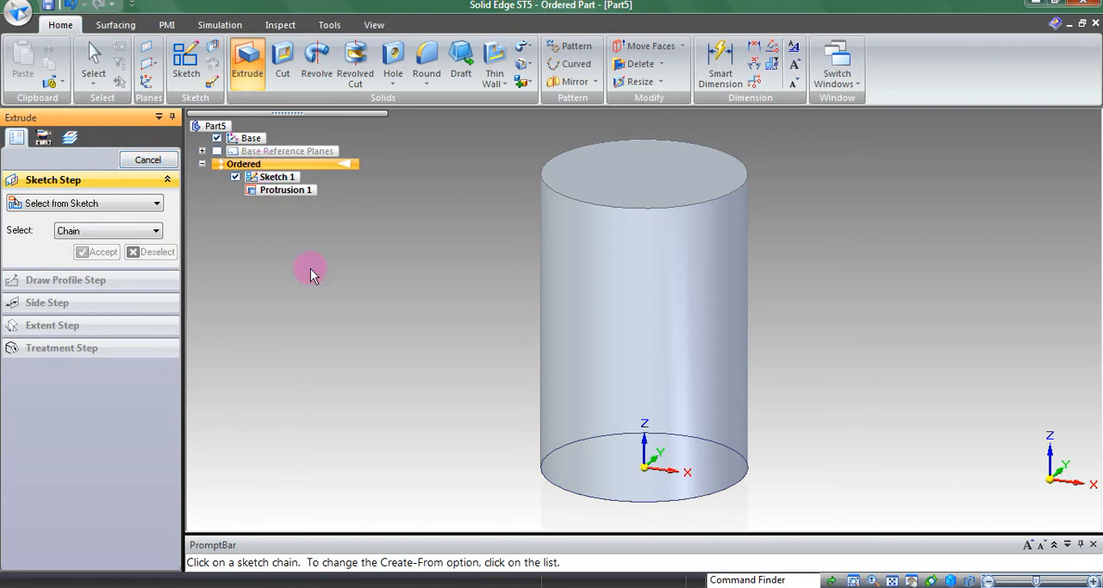
{"action": "key", "text": "Escape"}
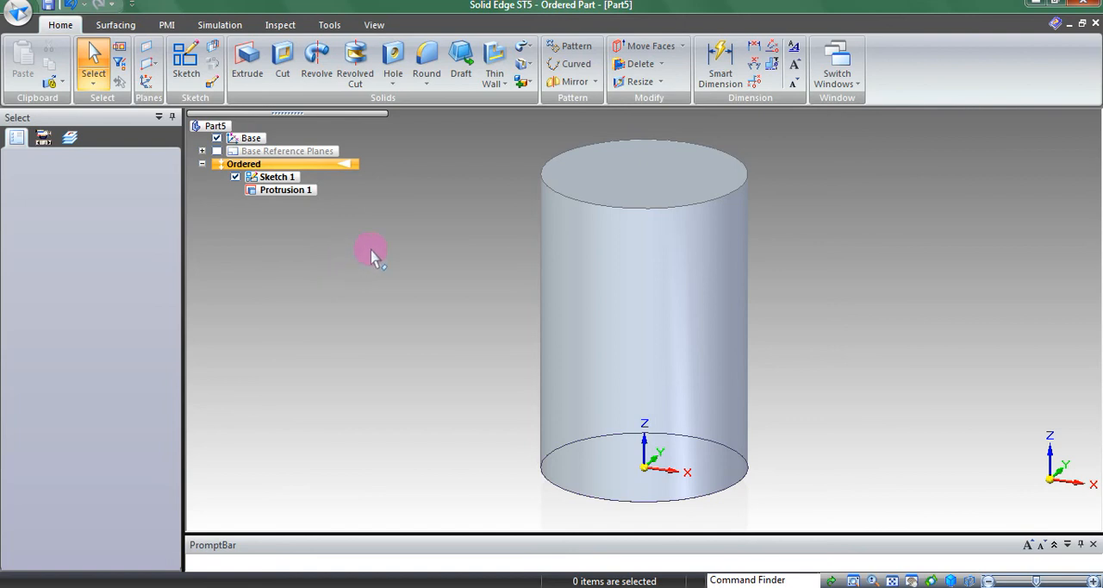
Step: Apply a 15° draft to the cylinder's side face, using the bottom face as draft plane, so the body widens toward the top
{"action": "left_click", "coordinate": [459, 78]}
{"action": "middle_click_drag", "start_coordinate": [517, 431], "coordinate": [546, 374]}
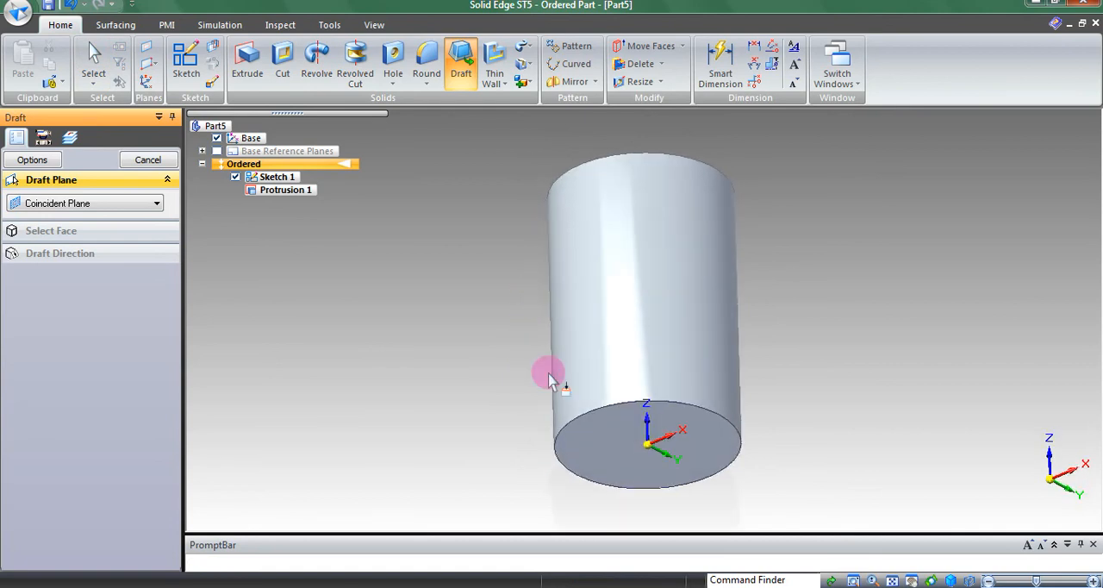
{"action": "left_click", "coordinate": [602, 460]}
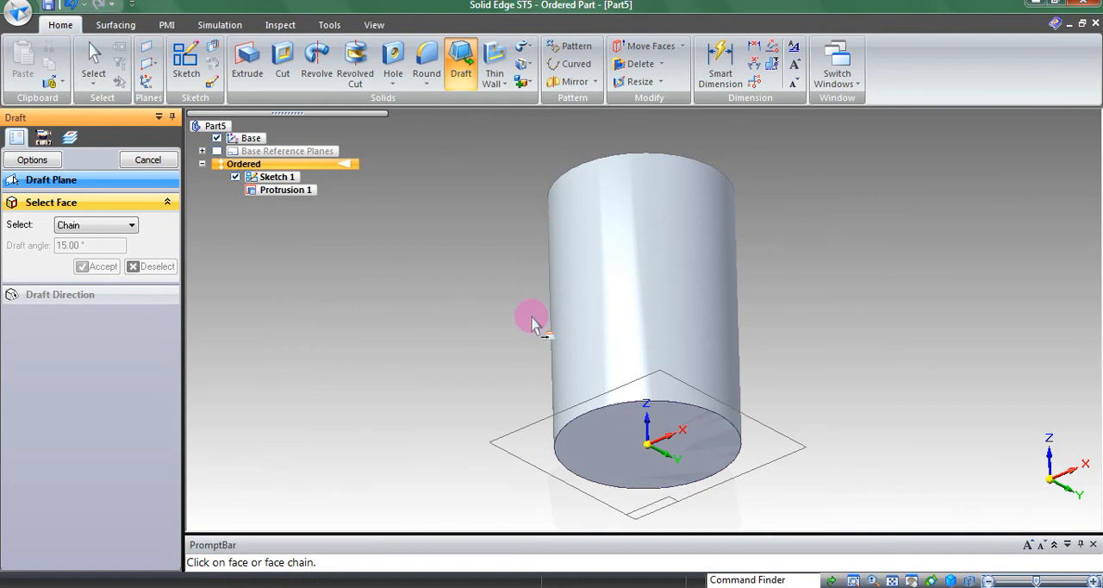
{"action": "left_click", "coordinate": [575, 319]}
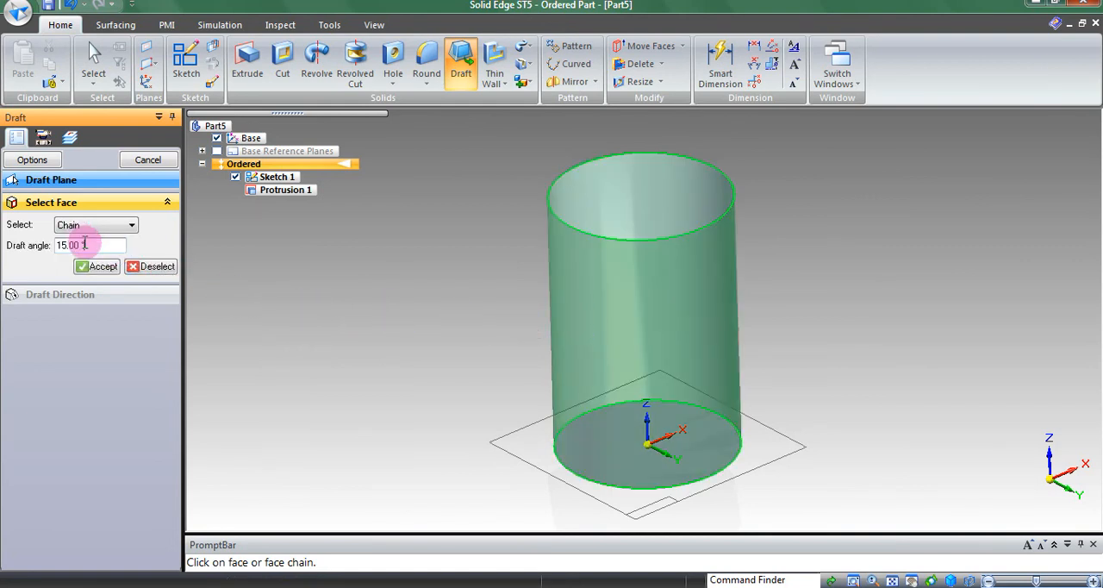
{"action": "left_click", "coordinate": [99, 267]}
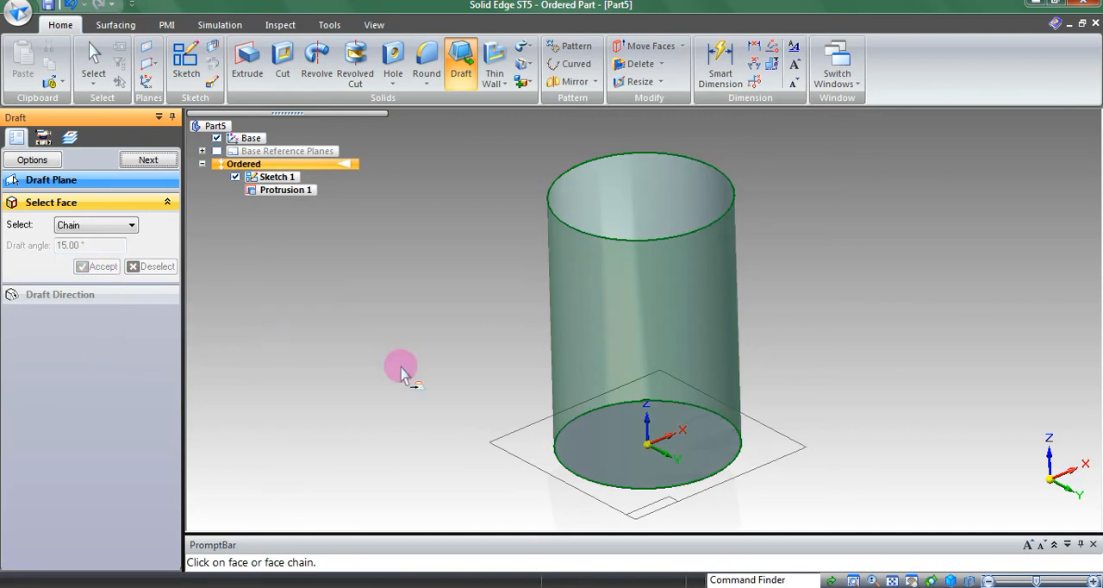
{"action": "left_click", "coordinate": [144, 160]}
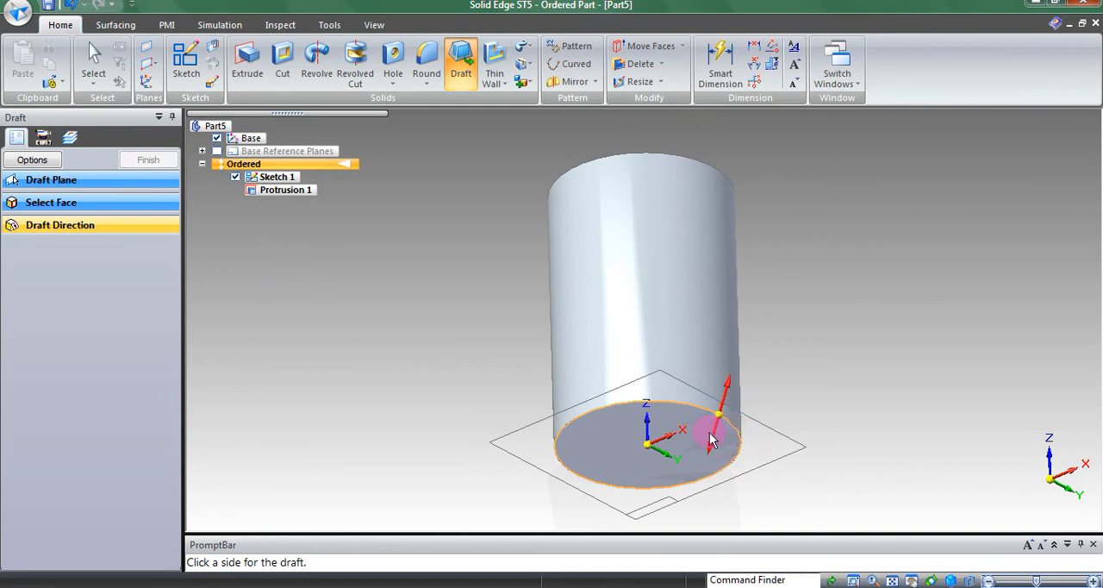
{"action": "left_click", "coordinate": [712, 440]}
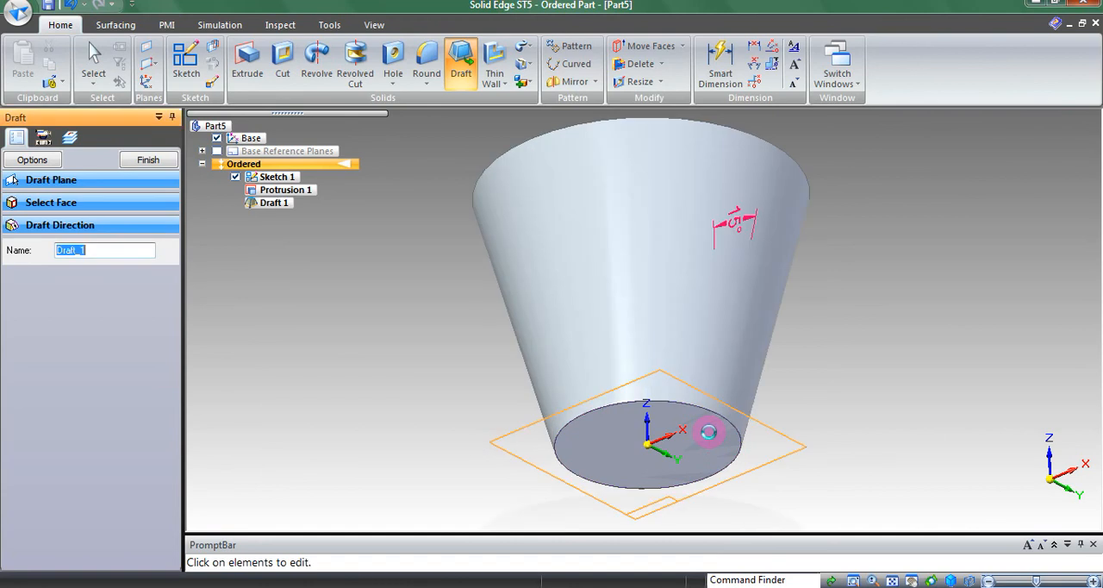
{"action": "left_click", "coordinate": [138, 159]}
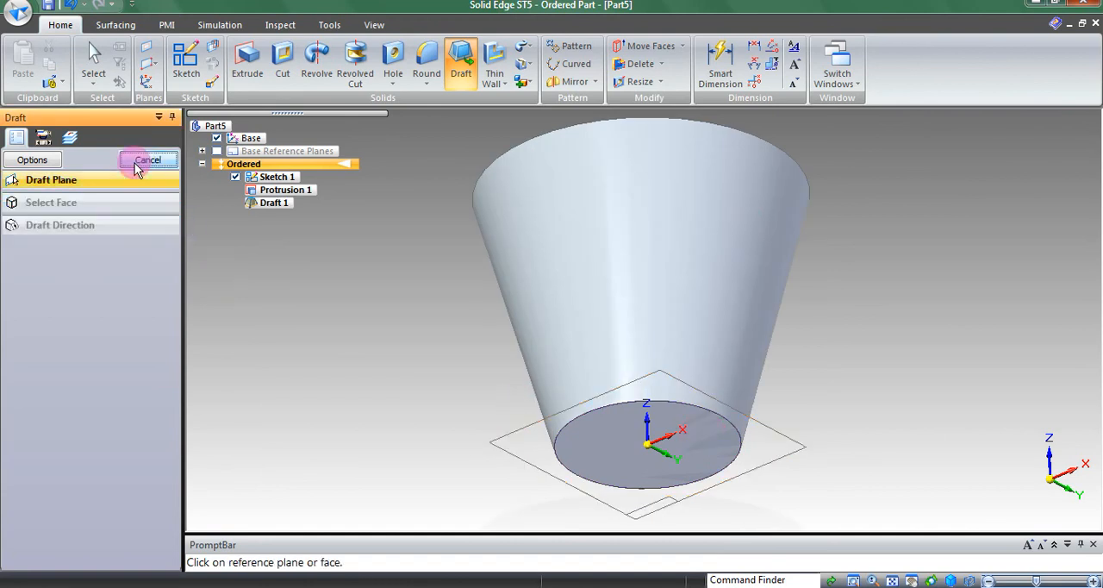
Step: Hollow the tapered body with a 5 mm inside-offset thin wall, leaving the top face open
{"action": "middle_click_drag", "start_coordinate": [582, 268], "coordinate": [689, 350]}
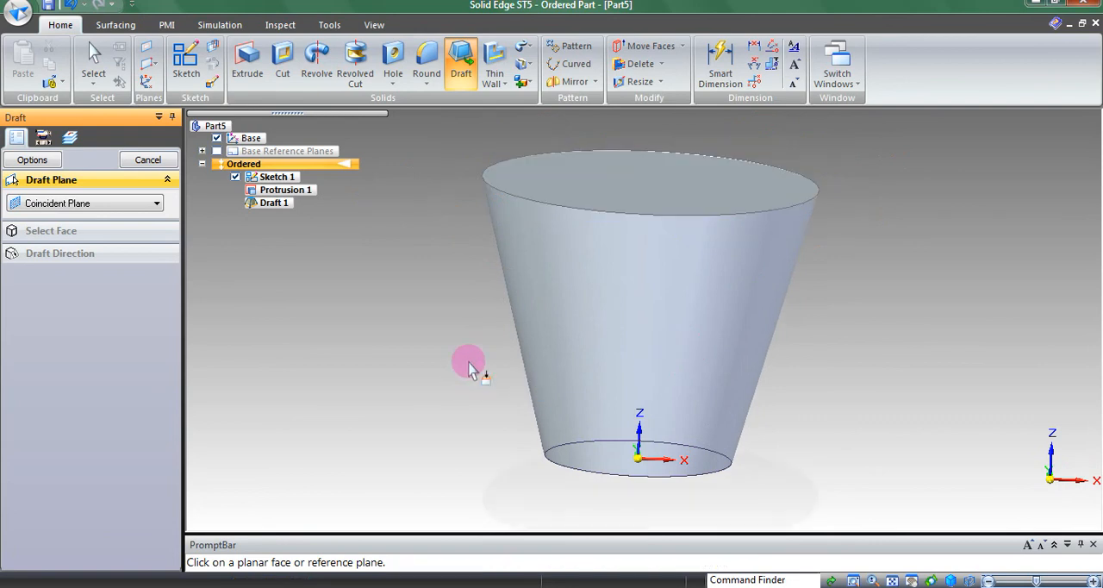
{"action": "middle_click_drag", "start_coordinate": [460, 362], "coordinate": [413, 174]}
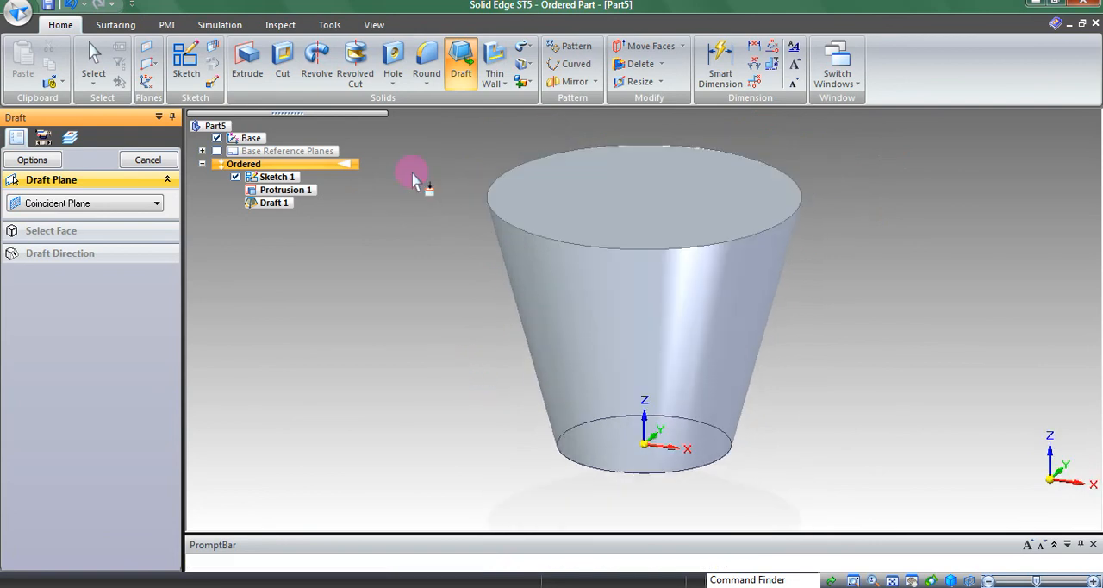
{"action": "left_click", "coordinate": [495, 68]}
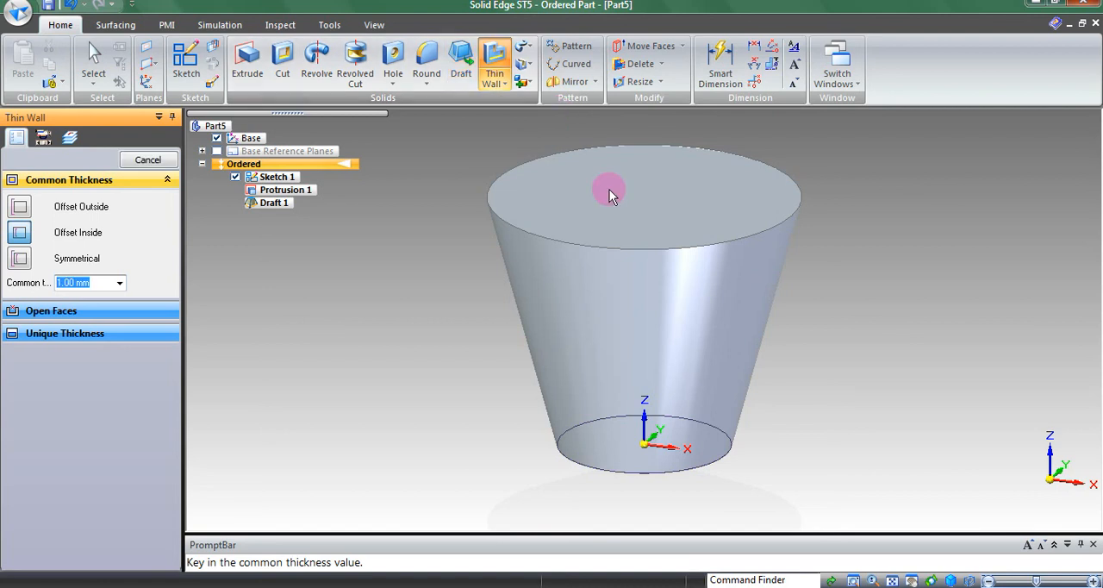
{"action": "left_click", "coordinate": [110, 282]}
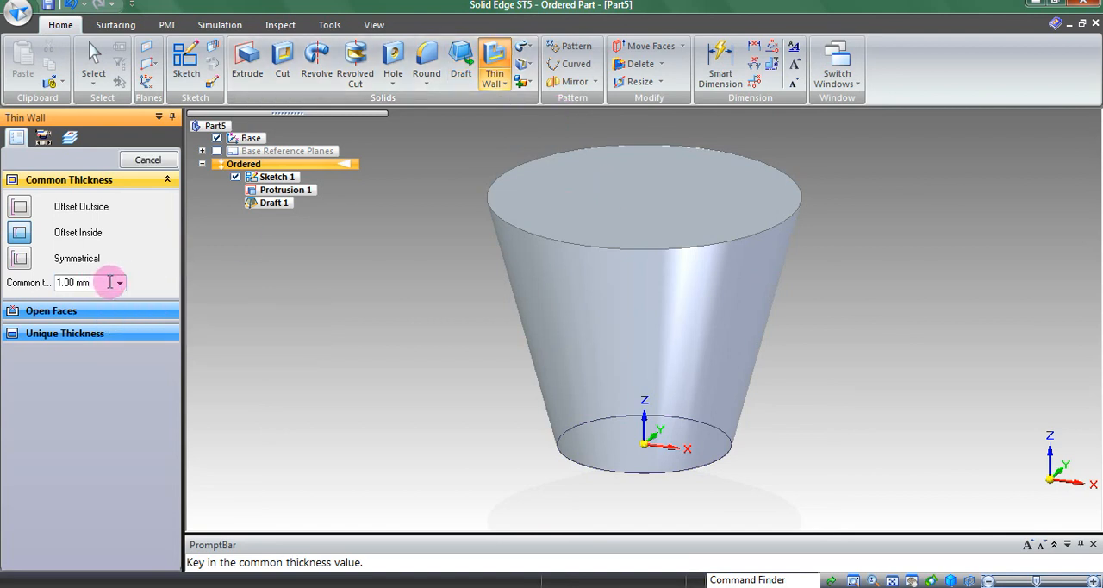
{"action": "left_click_drag", "start_coordinate": [111, 282], "coordinate": [18, 283]}
{"action": "type", "text": "50"}
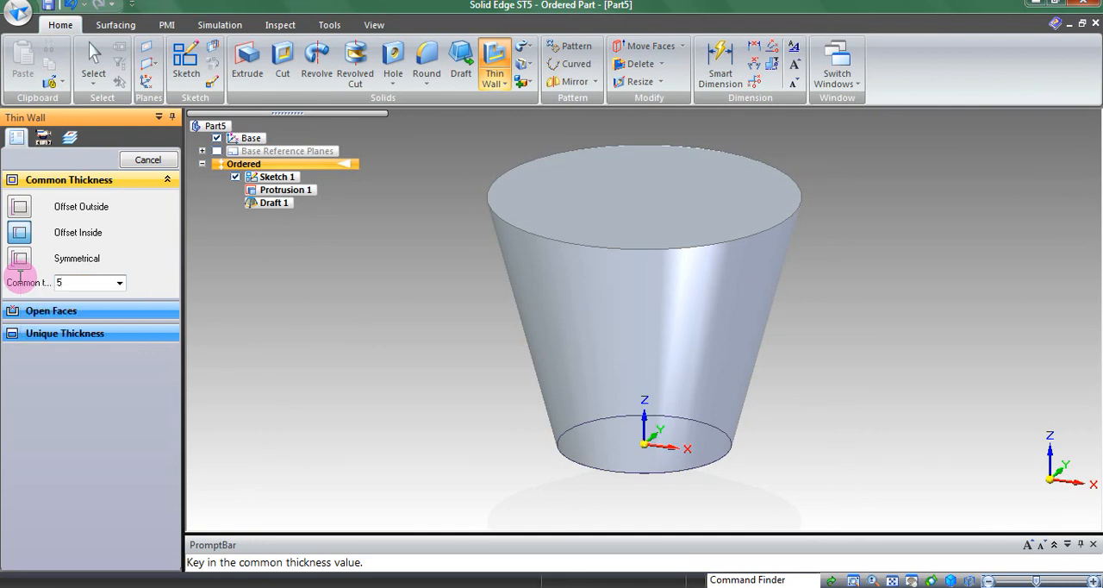
{"action": "key", "text": "Return"}
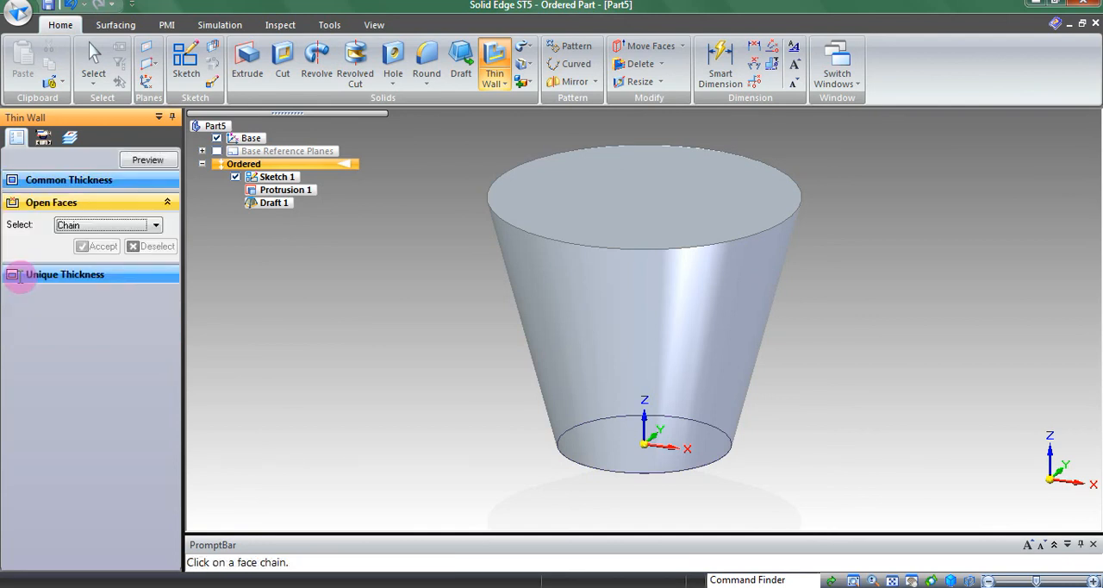
{"action": "left_click", "coordinate": [615, 196]}
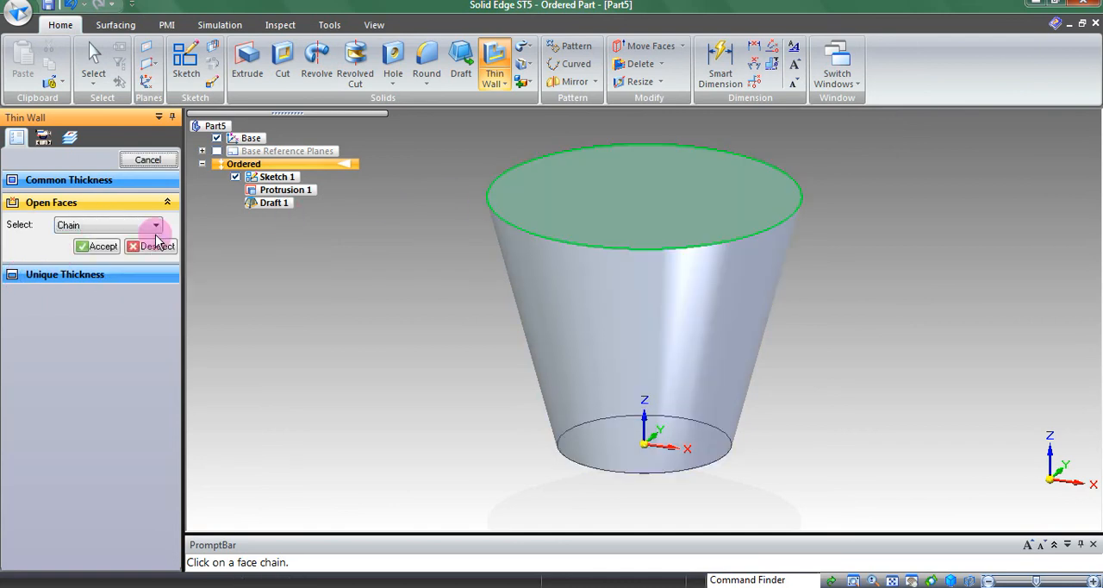
{"action": "left_click", "coordinate": [91, 246]}
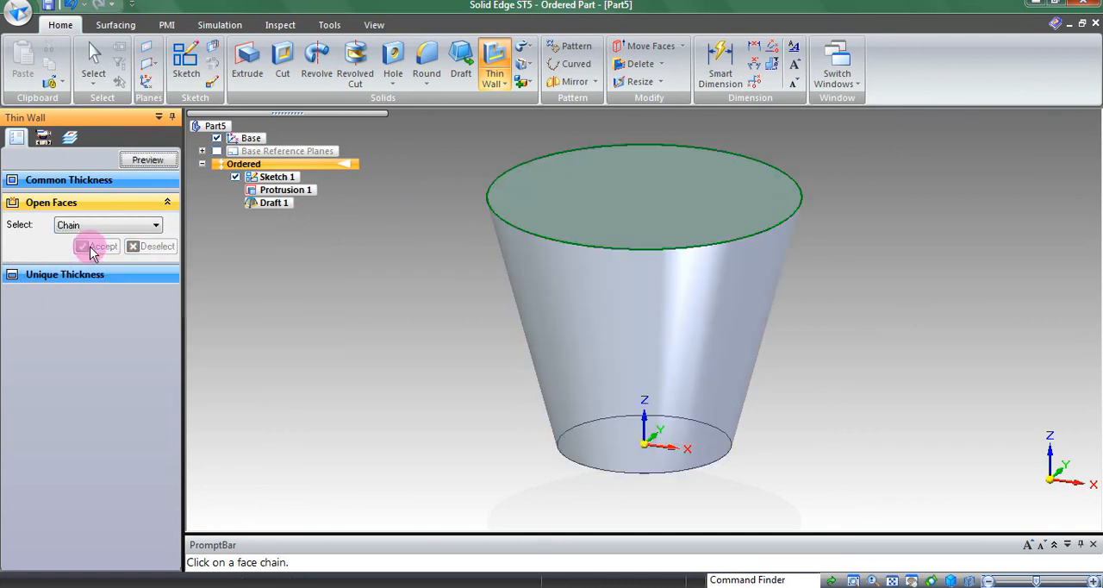
{"action": "left_click", "coordinate": [147, 160]}
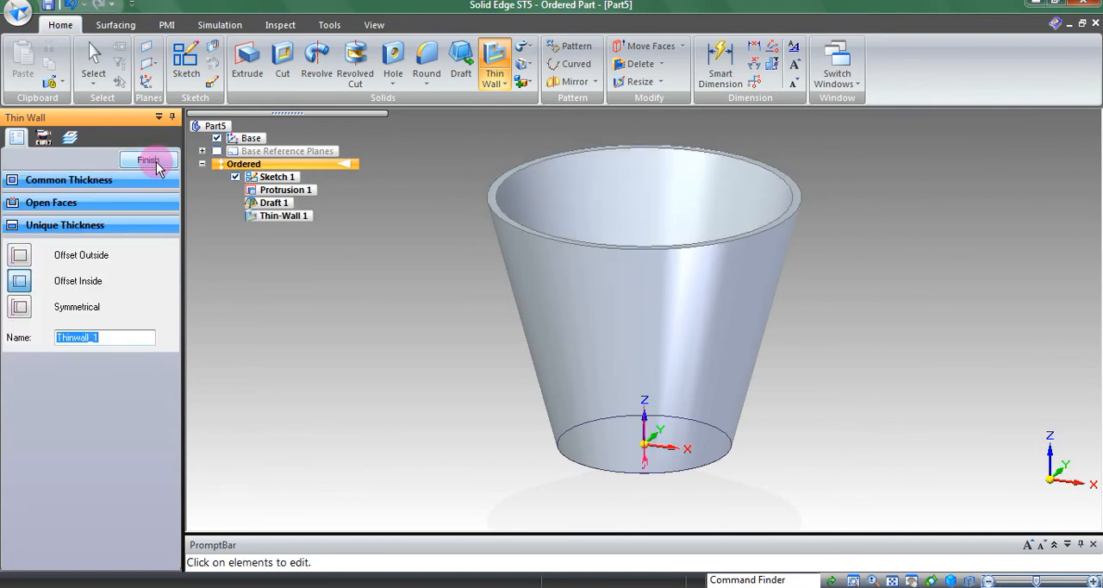
{"action": "left_click", "coordinate": [158, 166]}
Step: Round the outer edge of the cup's top rim with a 5 mm radius
{"action": "key", "text": "ctrl+i"}
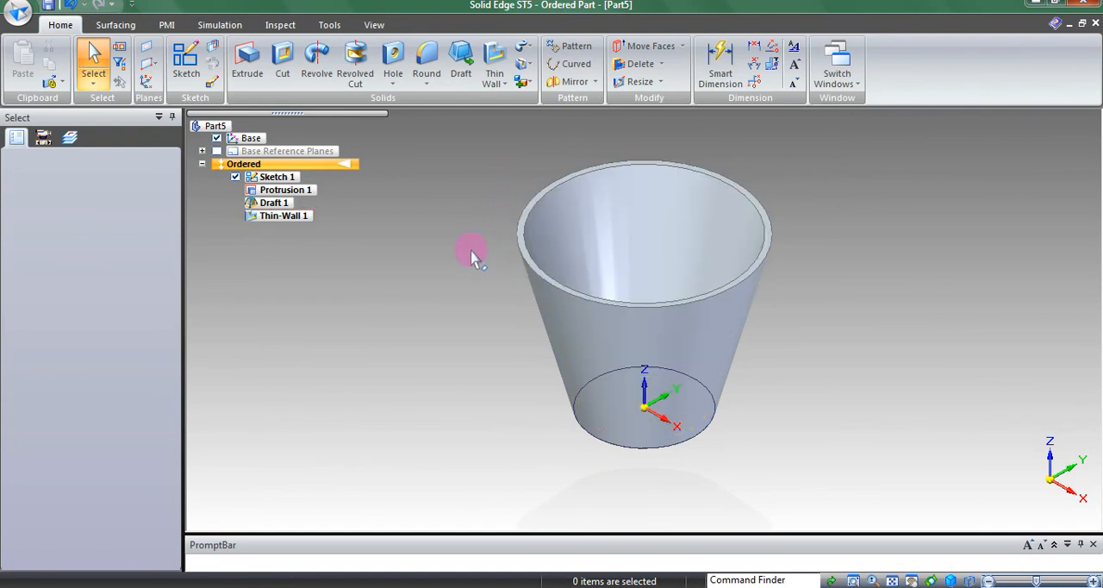
{"action": "left_click", "coordinate": [427, 56]}
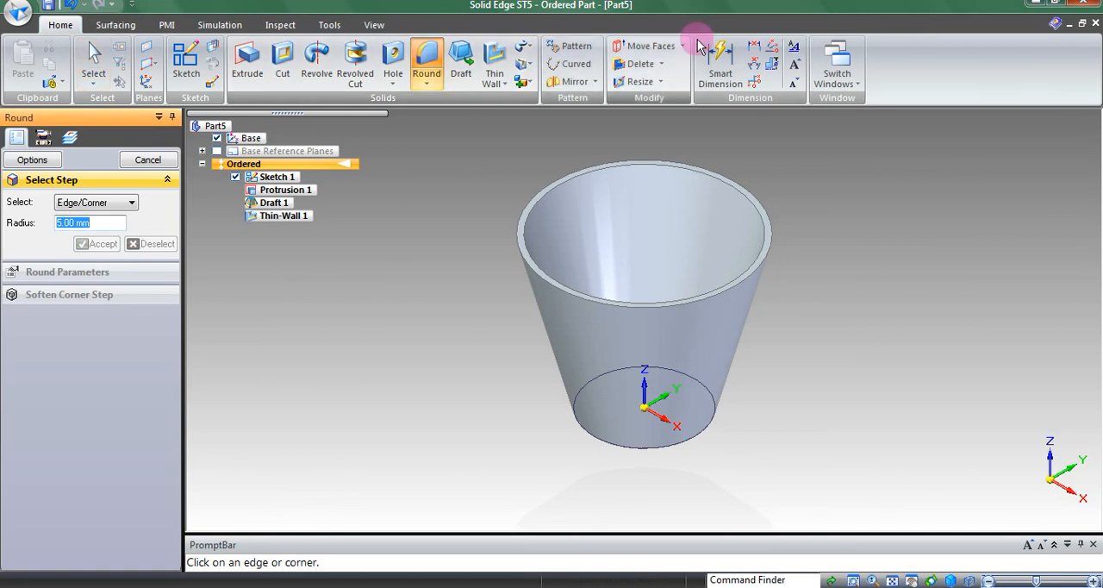
{"action": "left_click", "coordinate": [771, 248]}
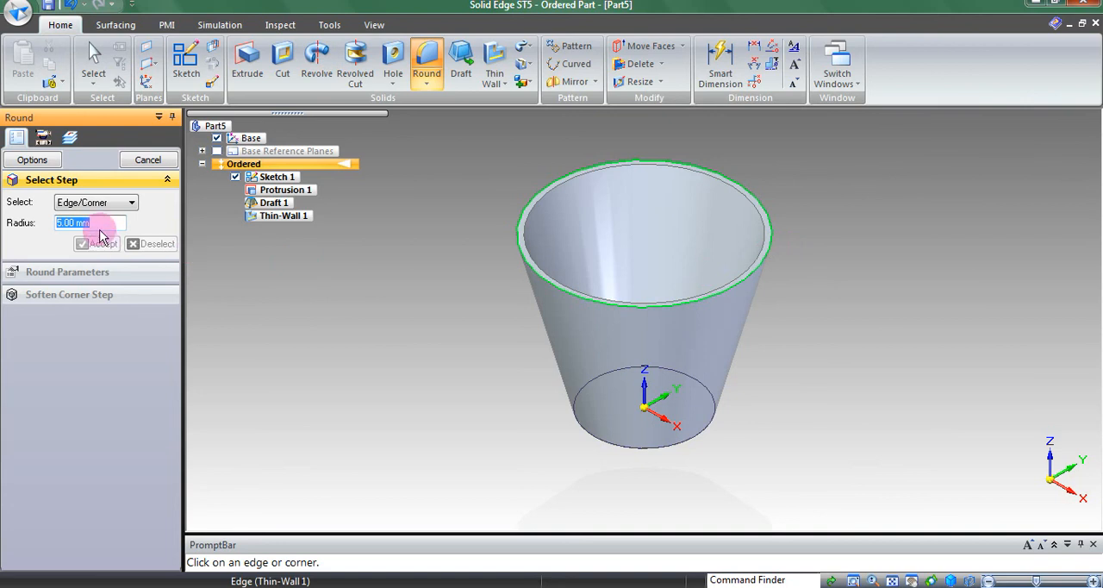
{"action": "left_click", "coordinate": [104, 224]}
{"action": "left_click_drag", "start_coordinate": [111, 223], "coordinate": [32, 220]}
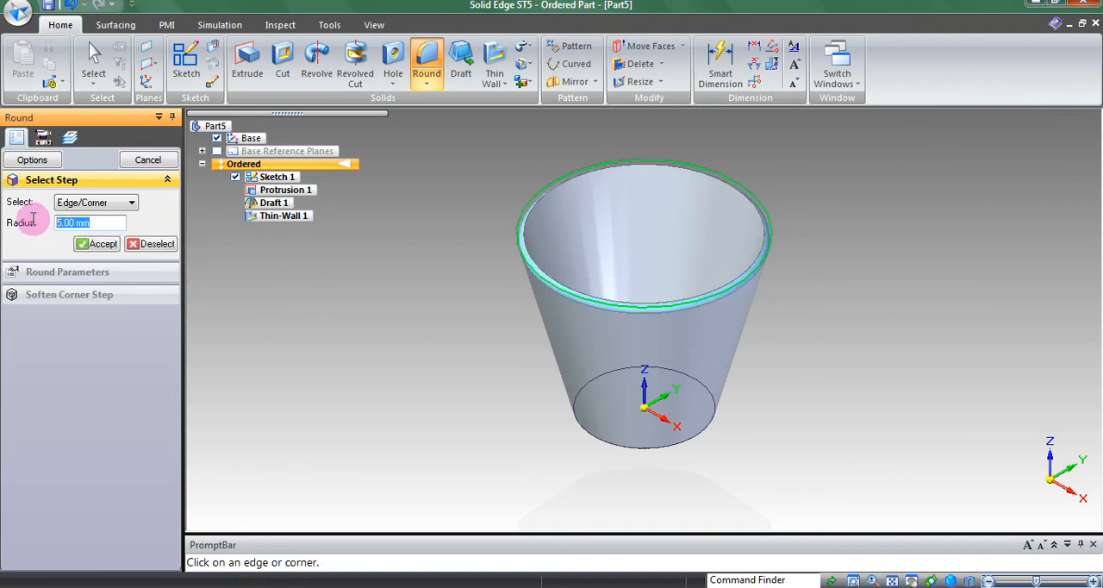
{"action": "type", "text": "5"}
{"action": "key", "text": "Return"}
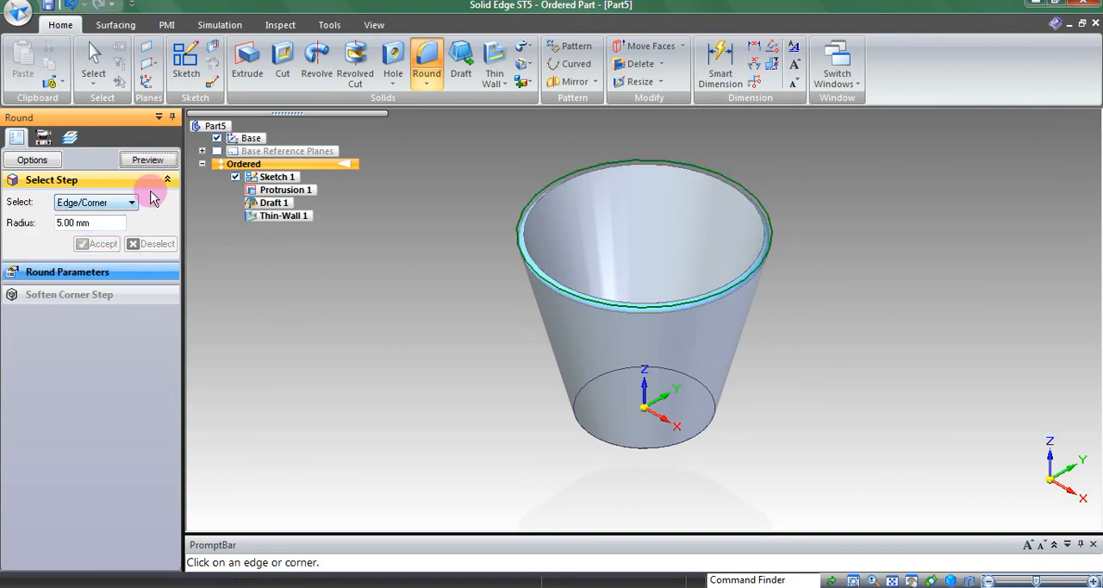
{"action": "left_click", "coordinate": [147, 161]}
{"action": "left_click", "coordinate": [150, 161]}
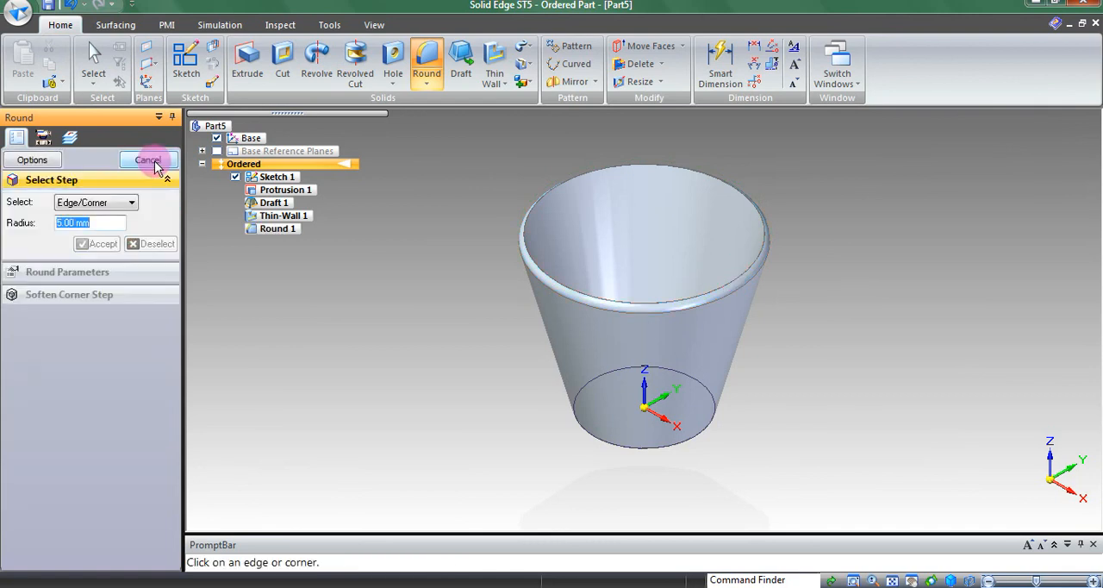
{"action": "left_click", "coordinate": [169, 165]}
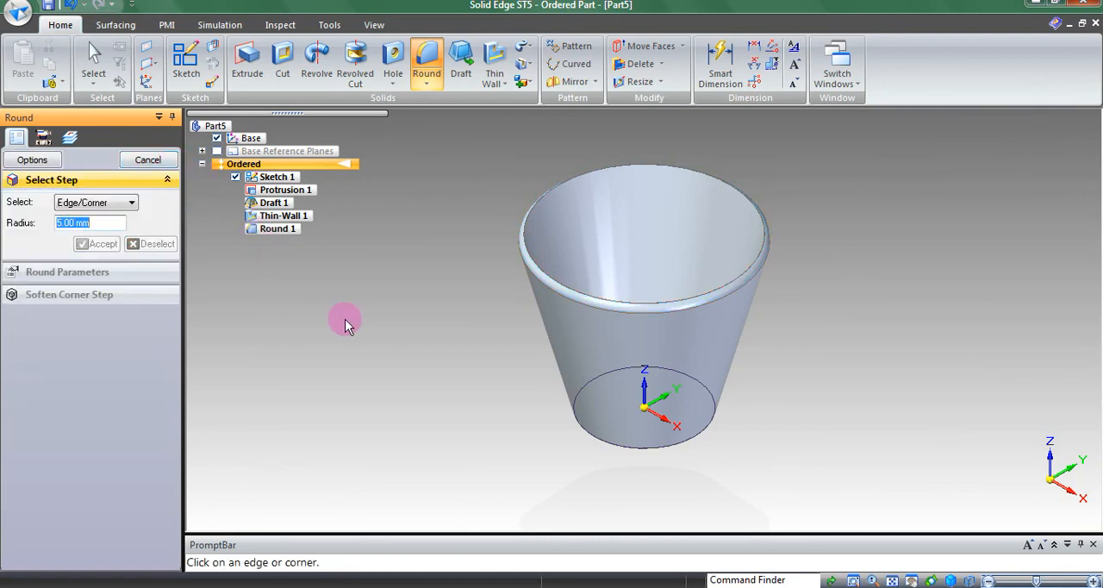
Step: Hide the base circle sketch and view the finished cup in dimetric and trimetric orientations
{"action": "left_click", "coordinate": [235, 177]}
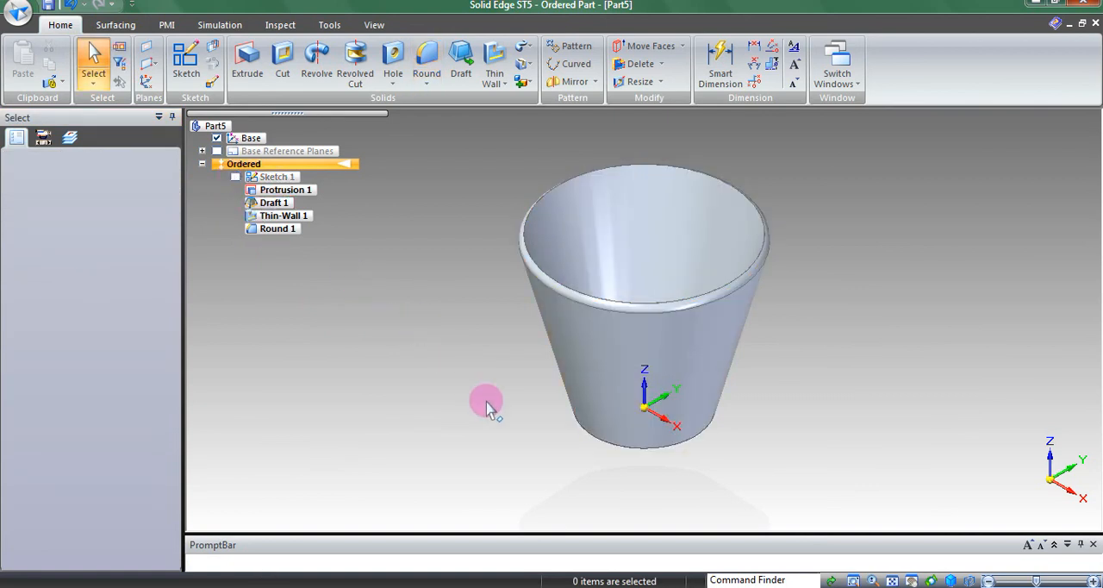
{"action": "key", "text": "ctrl+j"}
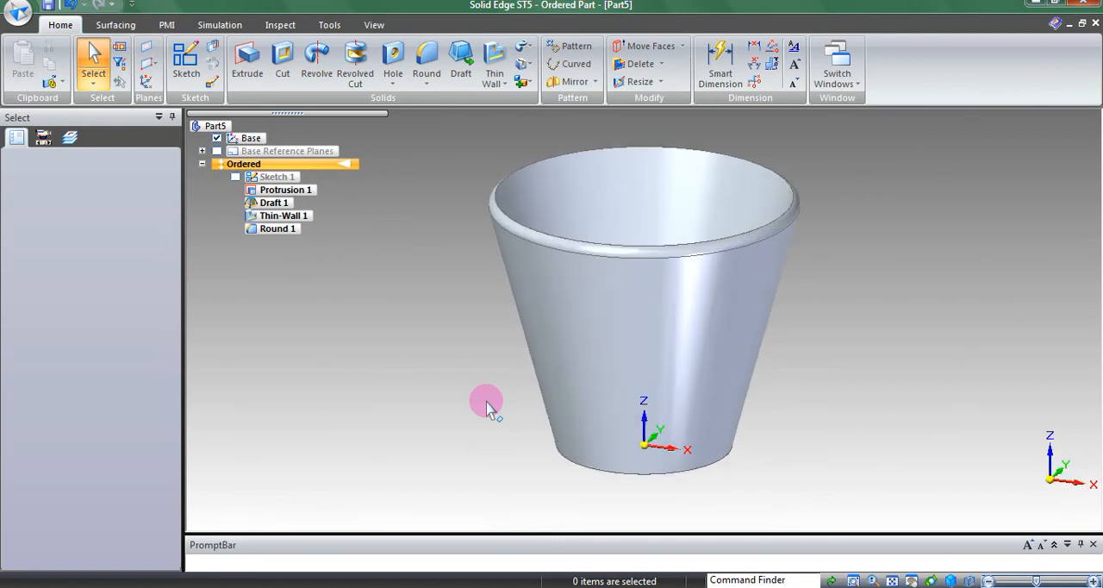
{"action": "key", "text": "ctrl+m"}
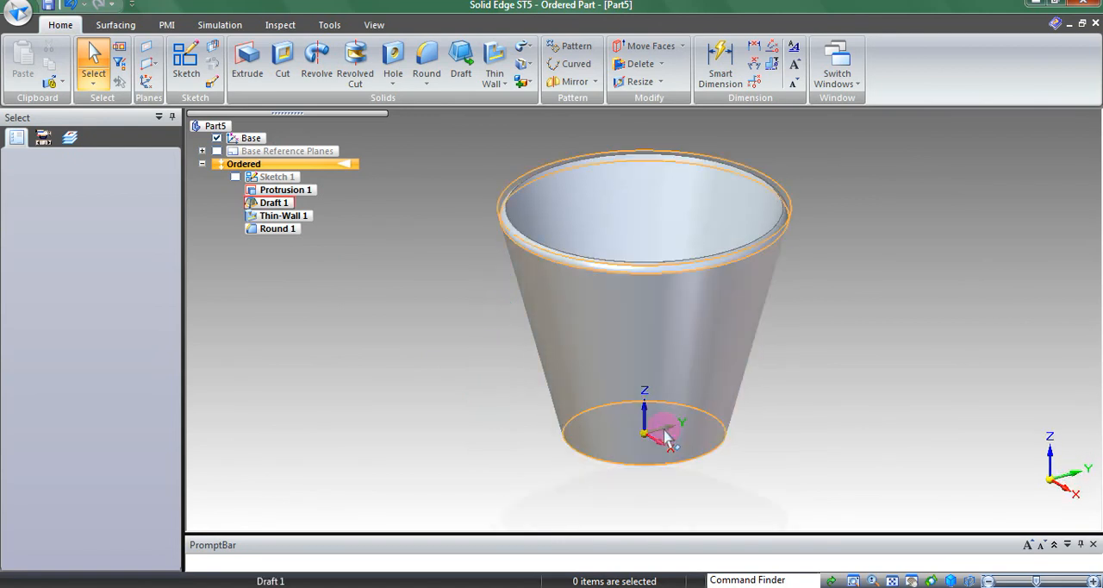